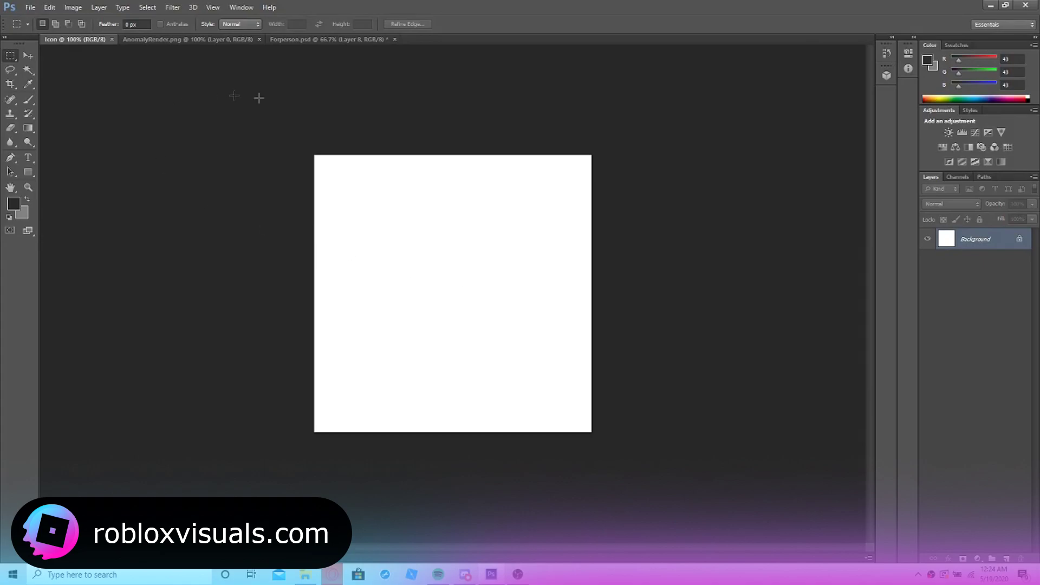
# Select the whole AnomalyRender.png canvas, then add an empty Layer 1 in the Icon document.
pyautogui.click(163, 40)
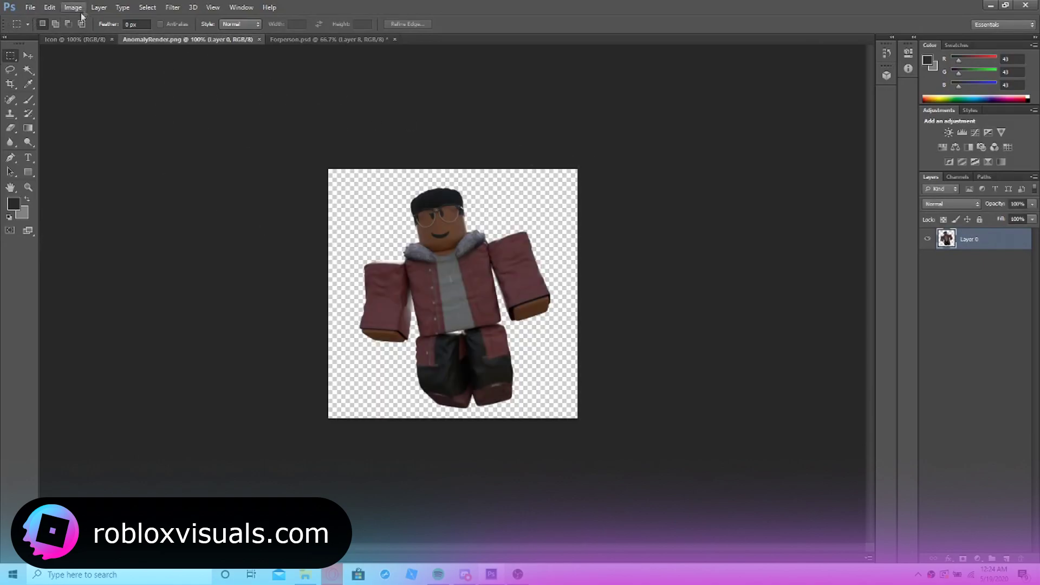
pyautogui.click(66, 39)
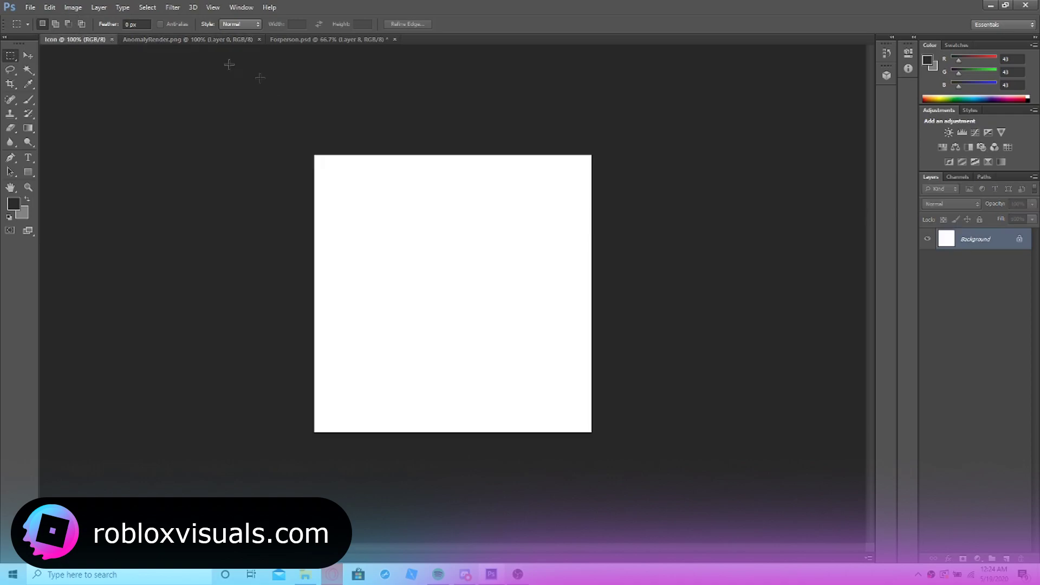
pyautogui.click(193, 40)
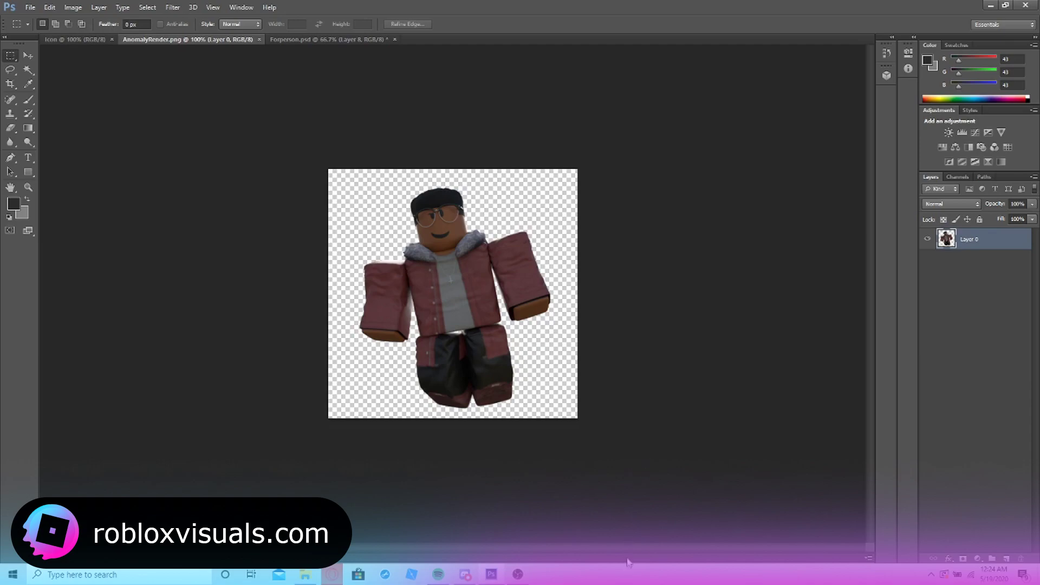
pyautogui.moveTo(634, 463); pyautogui.dragTo(204, 129)
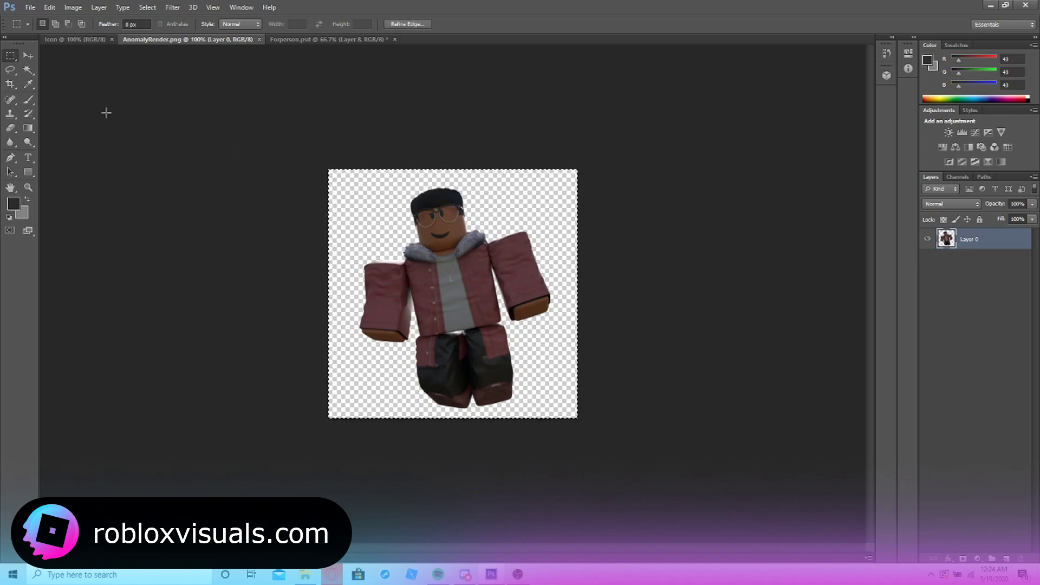
pyautogui.click(83, 39)
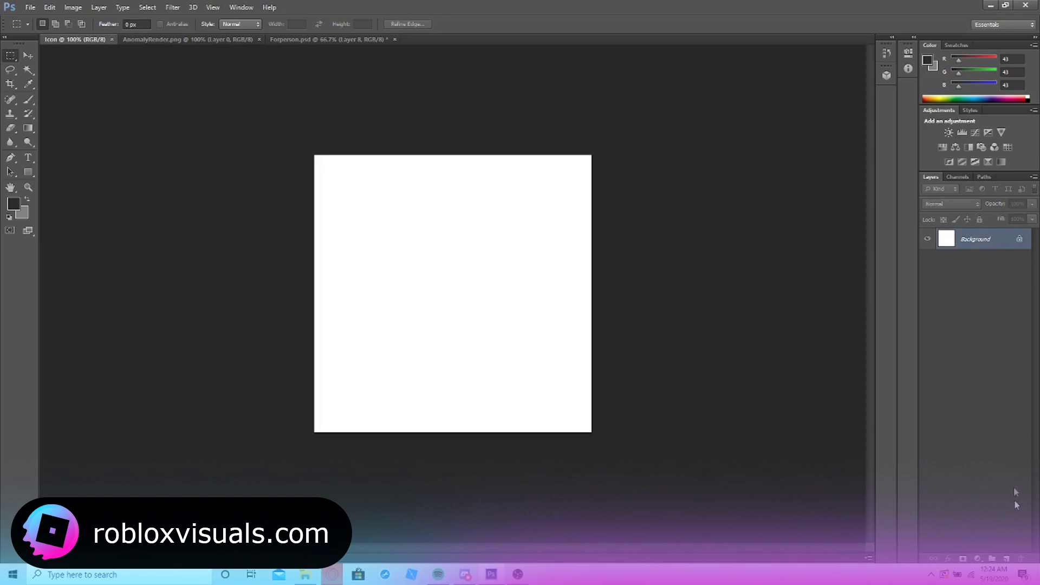
pyautogui.click(1006, 559)
# Delete the Background layer and build an orange-to-cyan gradient in the Gradient Editor.
pyautogui.click(1007, 270)
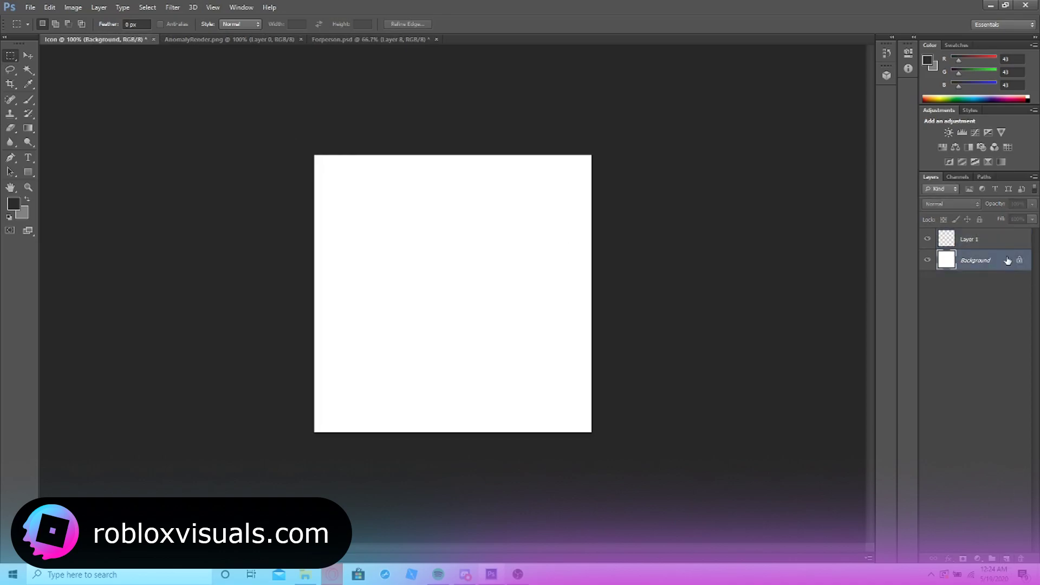
pyautogui.press('Delete')
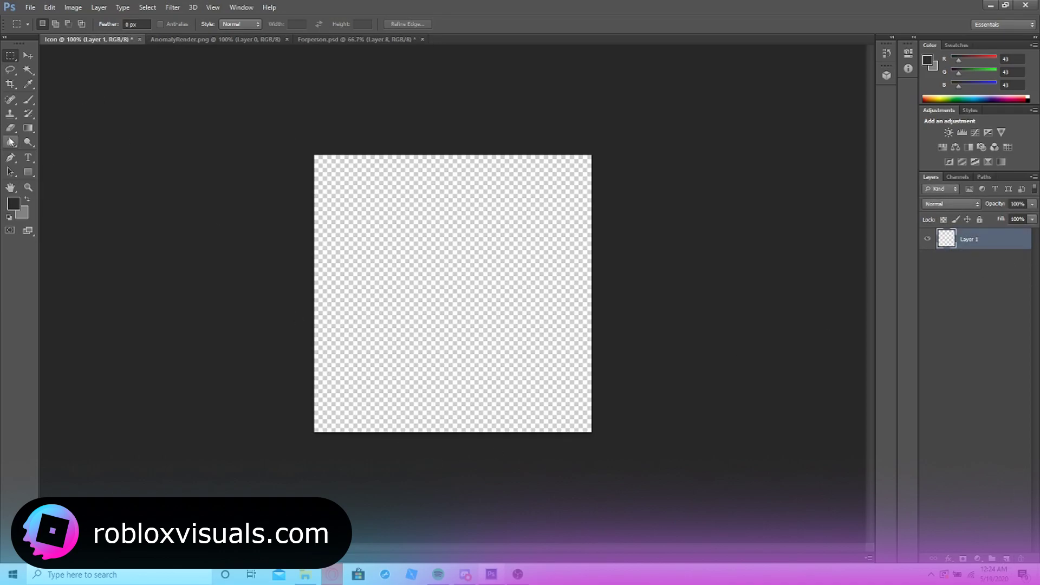
pyautogui.click(27, 128)
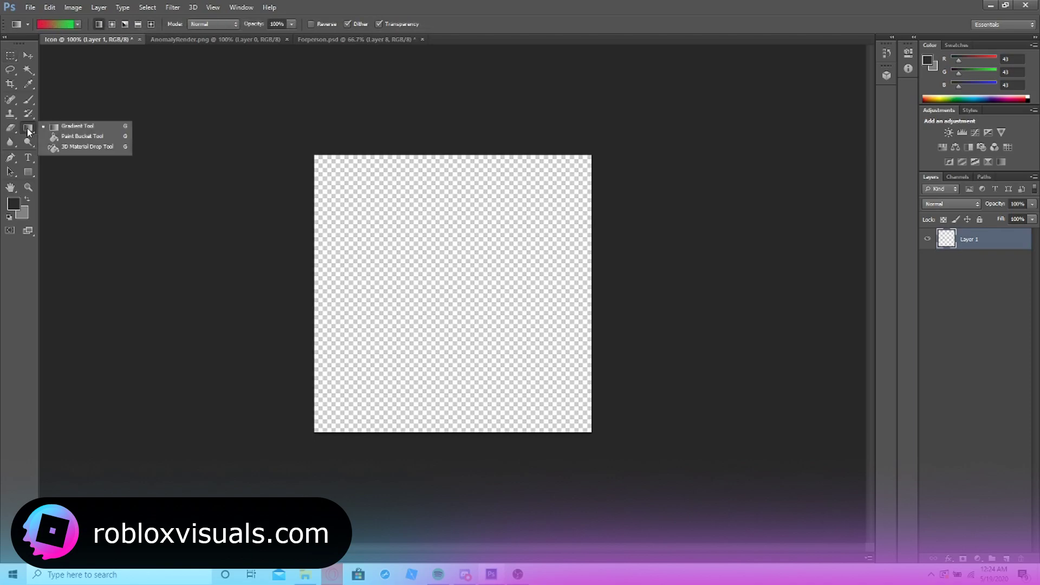
pyautogui.click(45, 24)
pyautogui.doubleClick(684, 333)
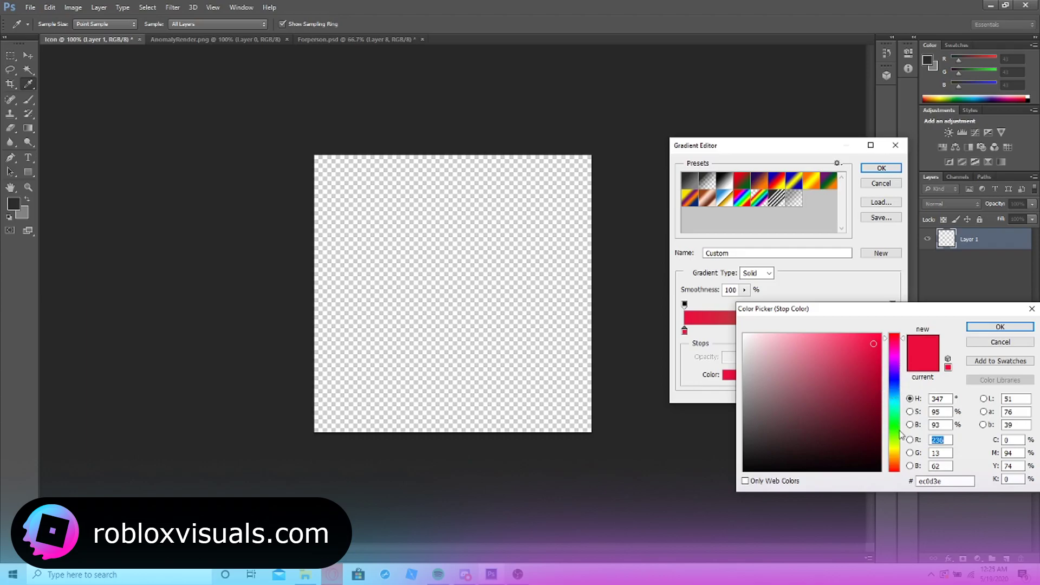
pyautogui.moveTo(896, 449); pyautogui.dragTo(895, 455)
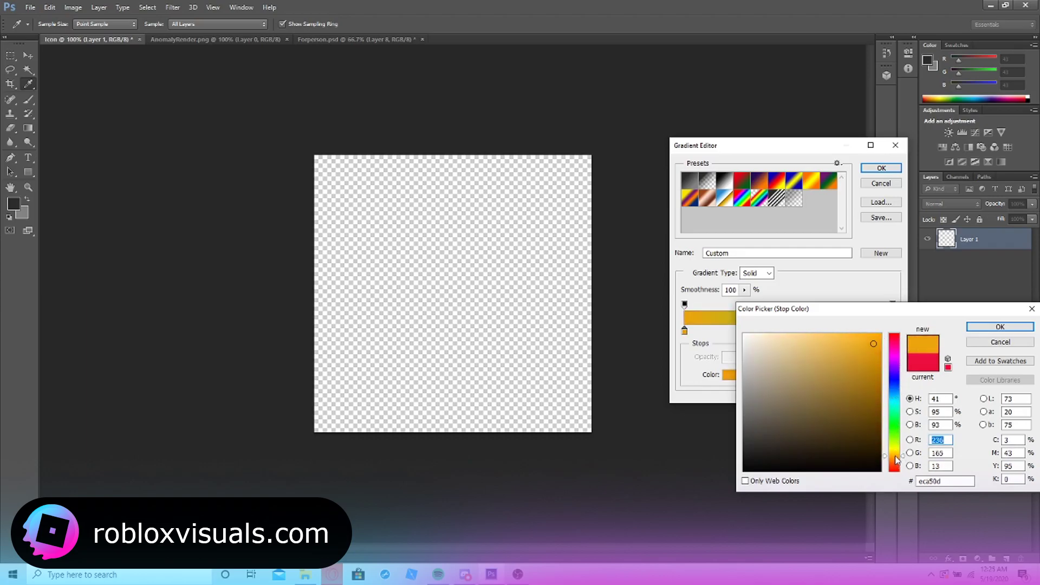
pyautogui.click(996, 327)
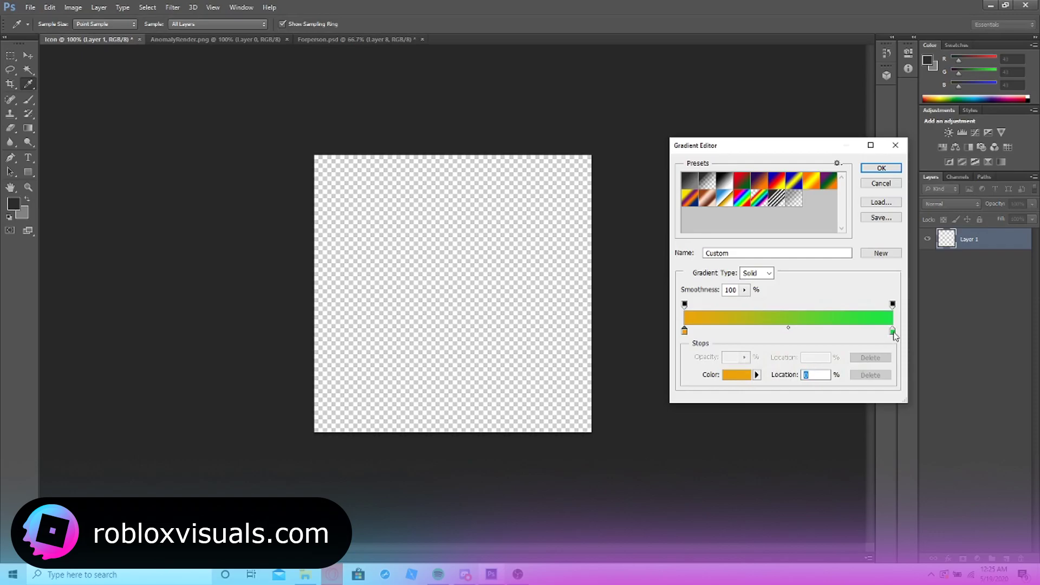
pyautogui.doubleClick(893, 333)
pyautogui.moveTo(899, 410); pyautogui.dragTo(898, 402)
pyautogui.press('Return')
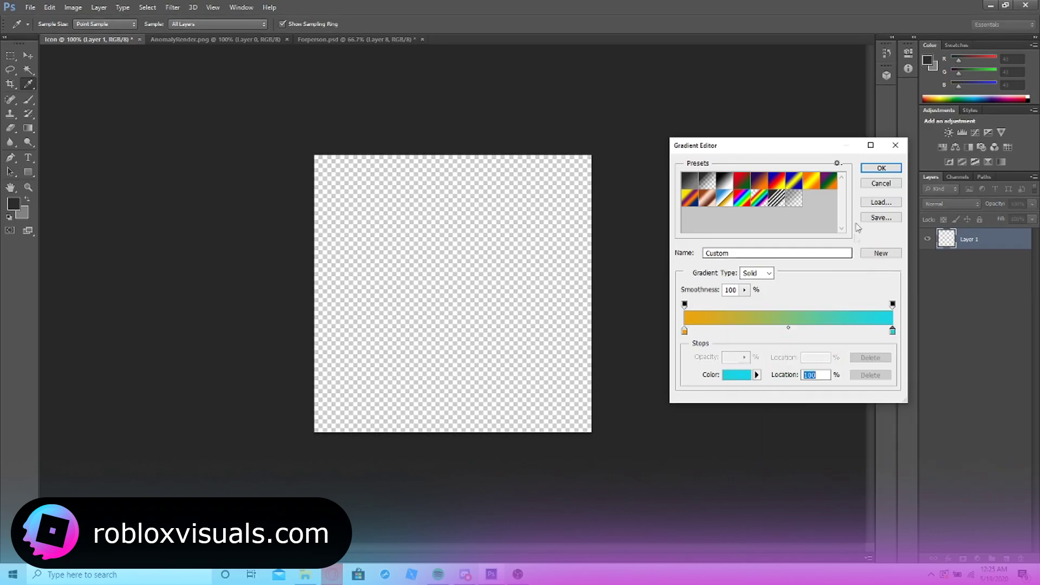
pyautogui.click(882, 168)
# Fill Layer 1 with the gradient from left to right, keeping it full canvas width.
pyautogui.moveTo(311, 284); pyautogui.dragTo(525, 302)
pyautogui.moveTo(605, 306); pyautogui.dragTo(605, 307)
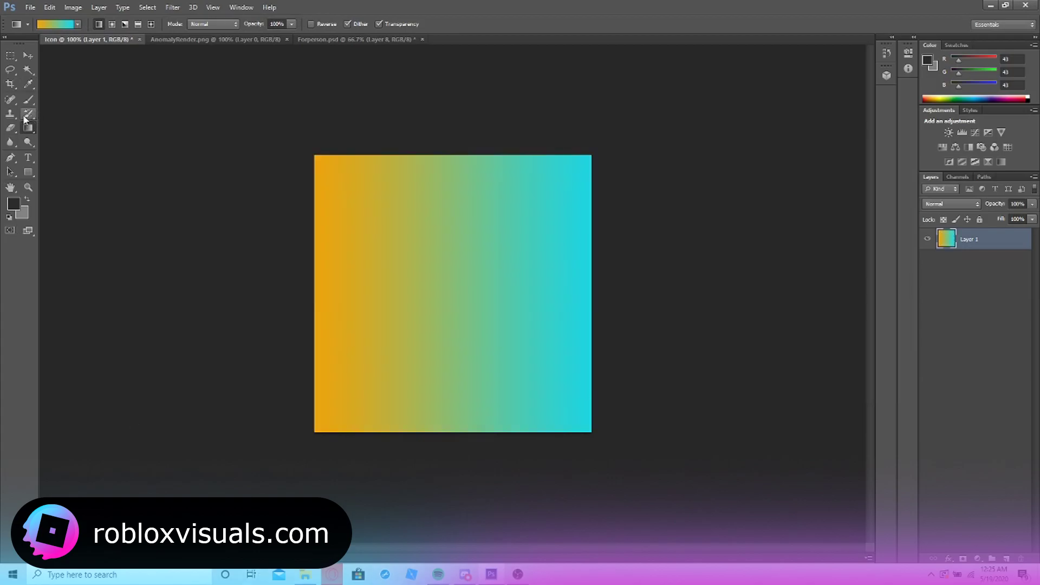
pyautogui.click(25, 56)
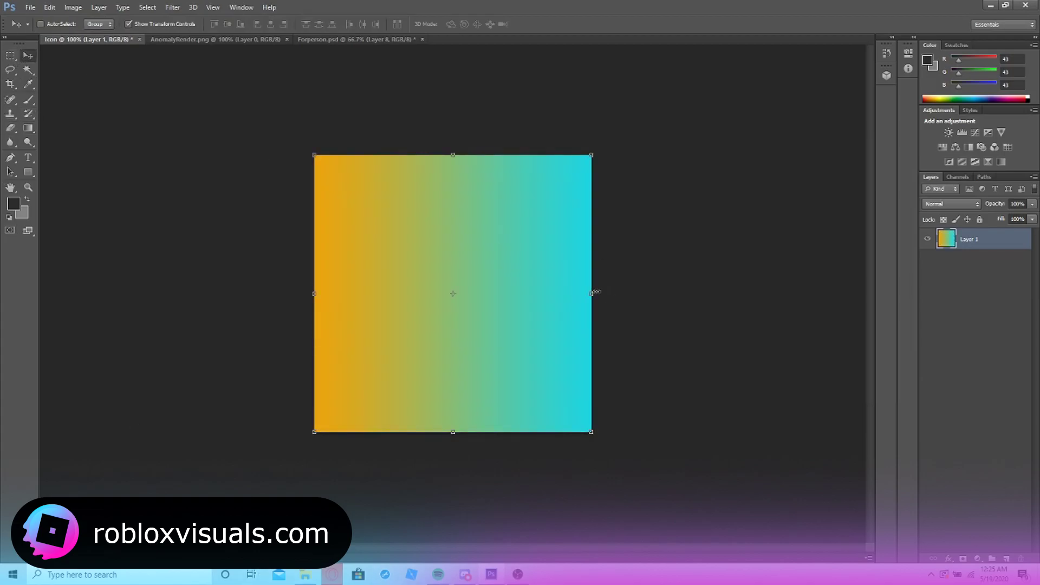
pyautogui.moveTo(592, 293); pyautogui.dragTo(577, 293)
pyautogui.hotkey('ctrl', 'z')
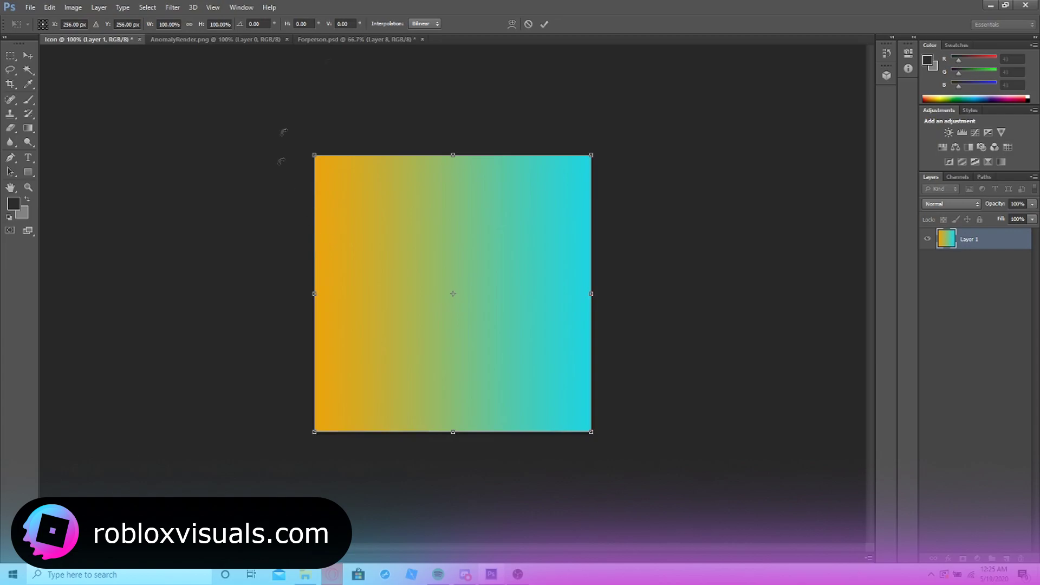
pyautogui.click(544, 24)
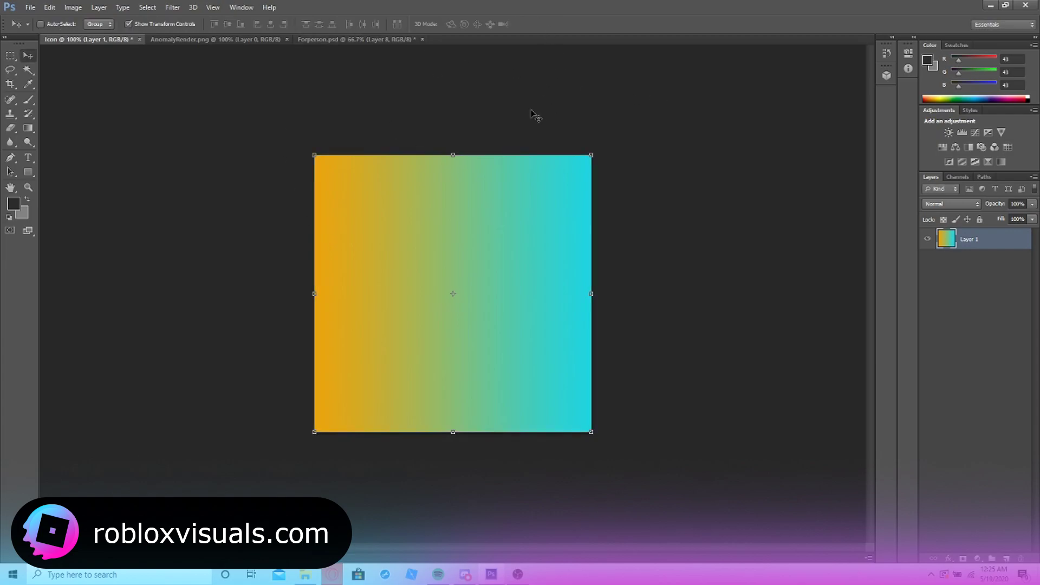
pyautogui.click(10, 57)
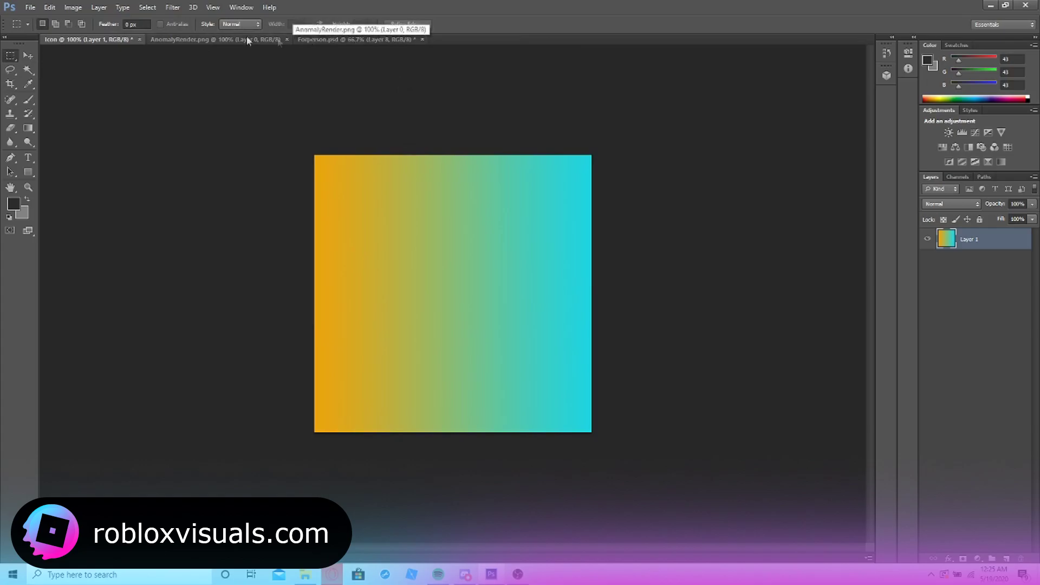
# Copy the whole AnomalyRender.png render and paste it into the Icon document.
pyautogui.click(204, 40)
pyautogui.hotkey('ctrl', 'a')
pyautogui.hotkey('ctrl', 'c')
pyautogui.click(99, 41)
pyautogui.hotkey('ctrl', 'v')
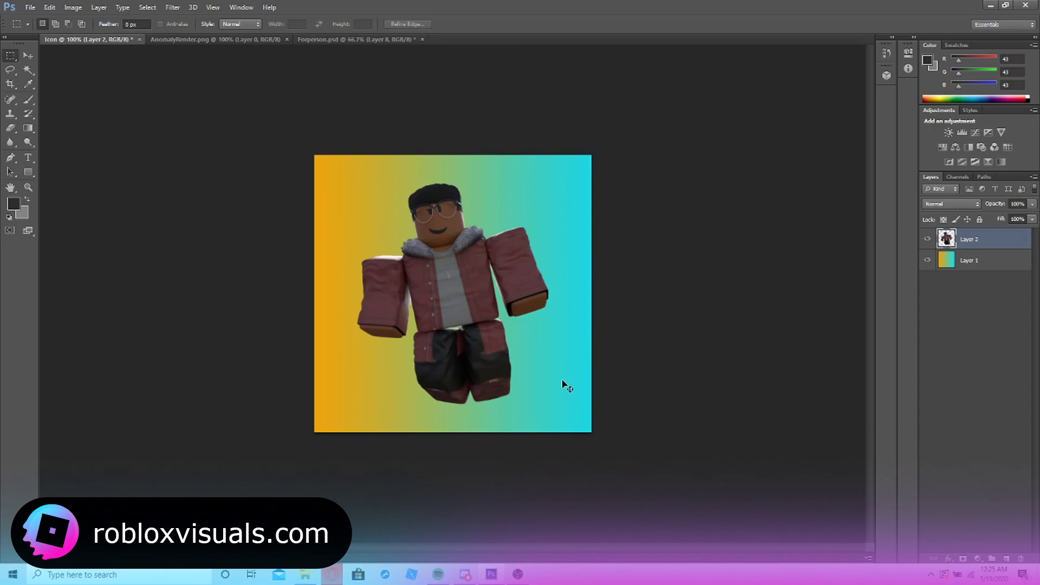
# Scale the pasted character to 125%, shift it up, and hide Layer 2.
pyautogui.hotkey('ctrl', 't')
pyautogui.moveTo(564, 414); pyautogui.dragTo(590, 428)
pyautogui.moveTo(538, 364); pyautogui.dragTo(496, 345)
pyautogui.moveTo(315, 164); pyautogui.dragTo(337, 191)
pyautogui.moveTo(447, 253); pyautogui.dragTo(444, 241)
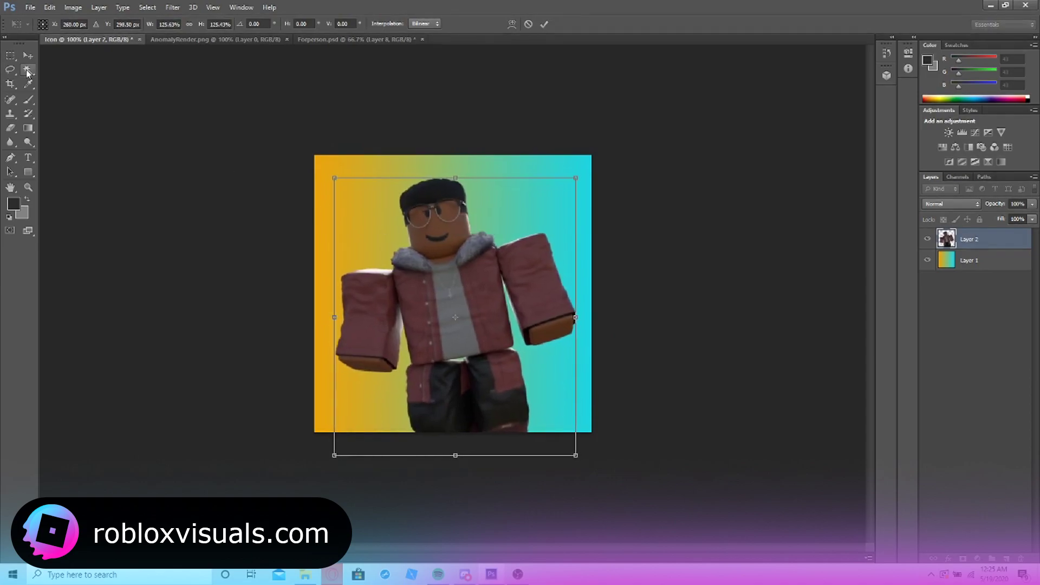
pyautogui.click(28, 55)
pyautogui.click(462, 214)
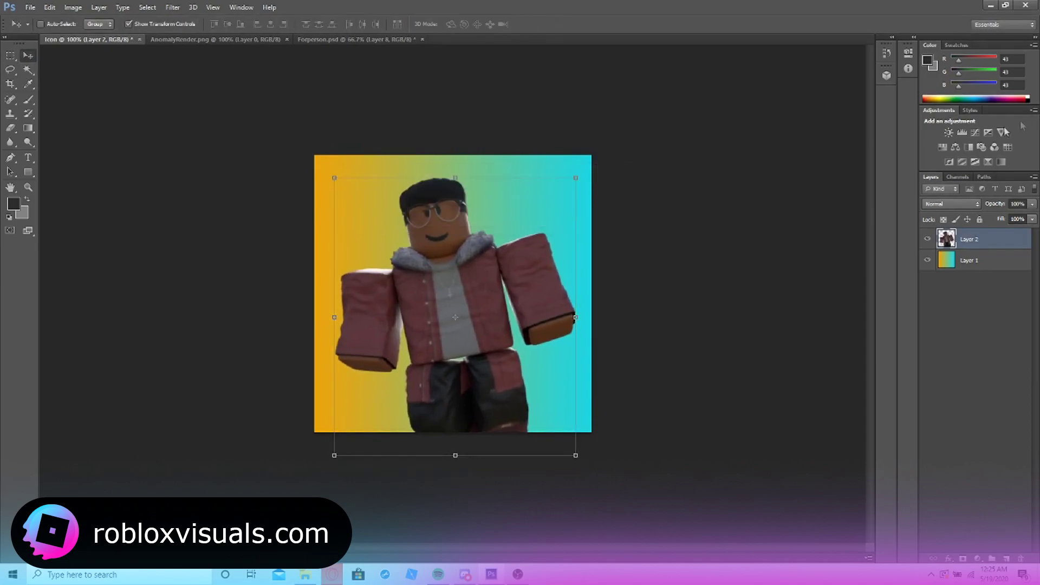
pyautogui.click(943, 147)
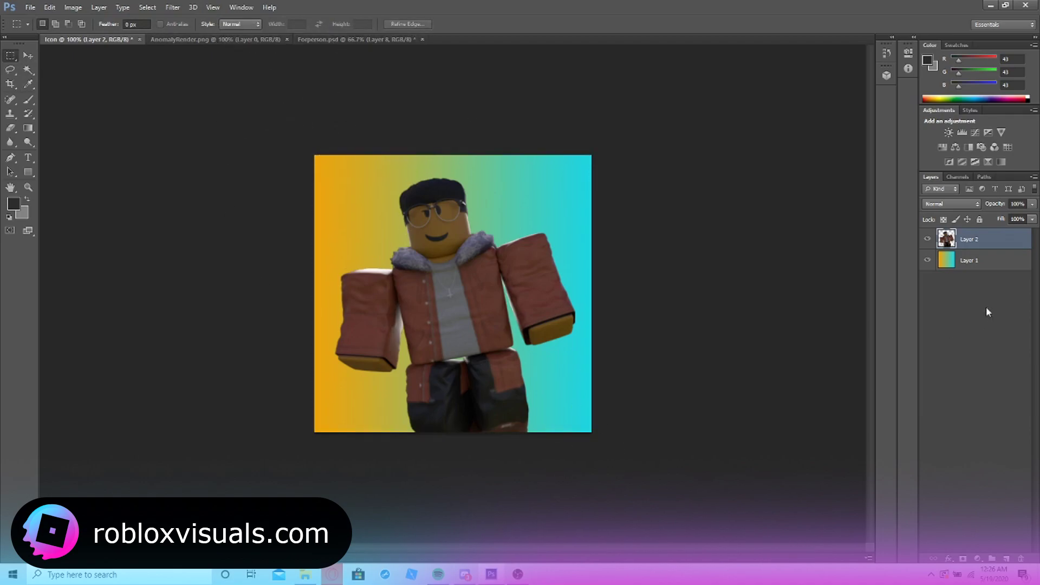
pyautogui.click(933, 239)
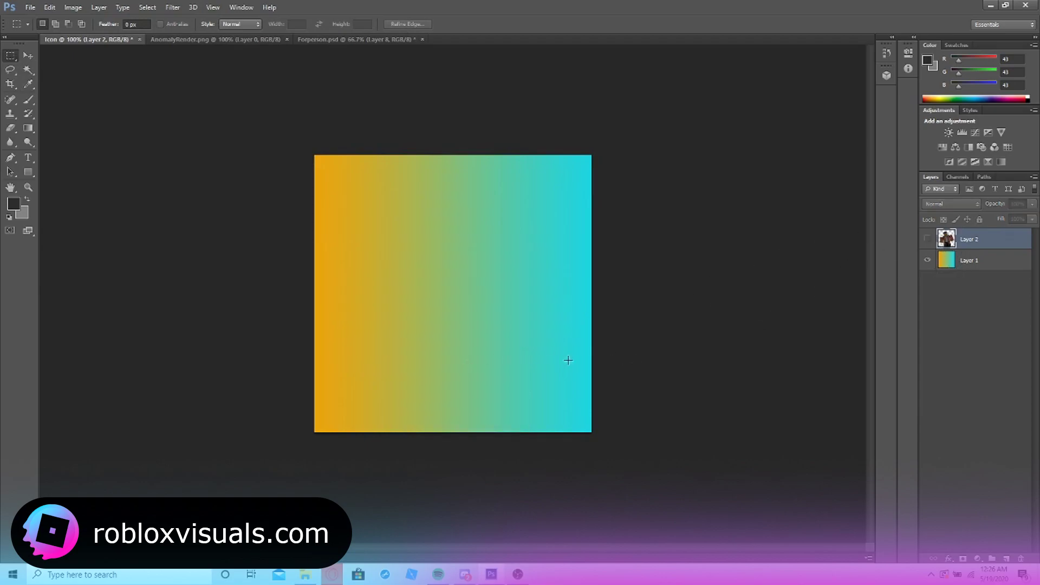
# Paste the sunburst from Forperson.psd into the Icon and centre it on the canvas.
pyautogui.click(333, 39)
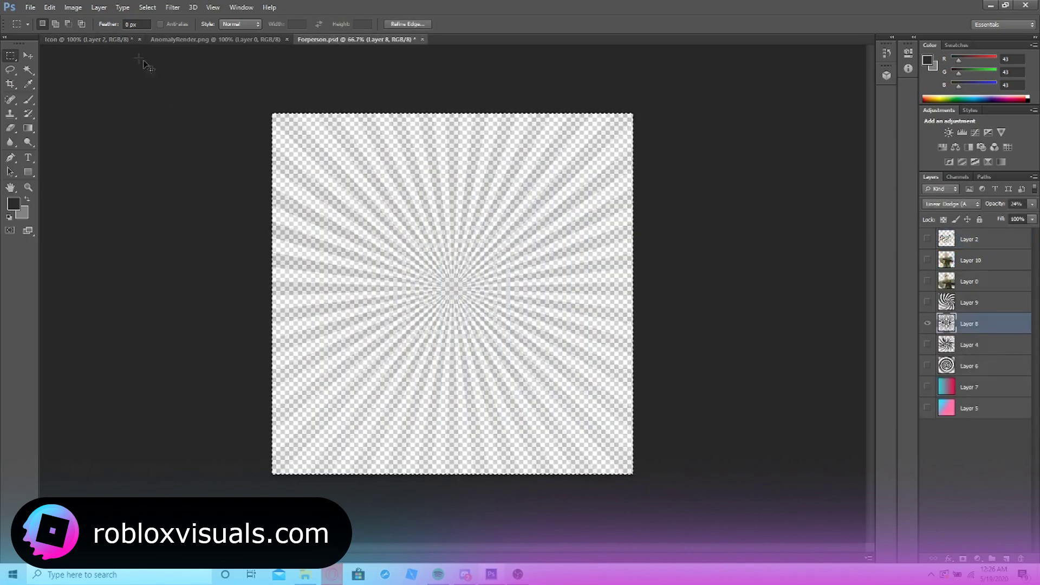
pyautogui.click(88, 39)
pyautogui.hotkey('ctrl', 'v')
pyautogui.click(28, 55)
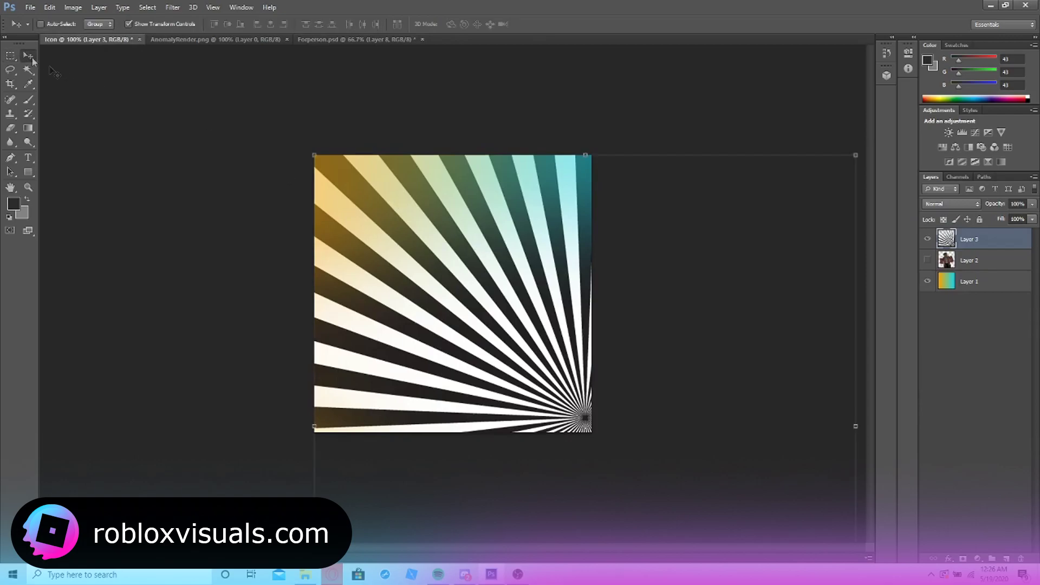
pyautogui.moveTo(536, 363); pyautogui.dragTo(426, 229)
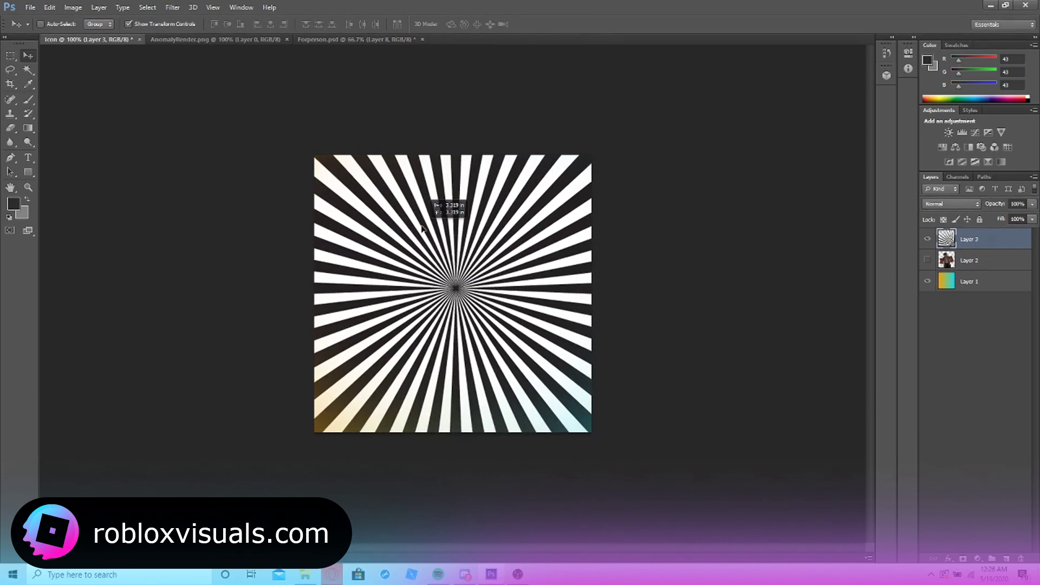
# Place the sunburst beneath the character at 17% opacity and show the character layer.
pyautogui.press('m')
pyautogui.moveTo(970, 239); pyautogui.dragTo(970, 267)
pyautogui.click(1033, 204)
pyautogui.moveTo(1002, 215); pyautogui.dragTo(986, 214)
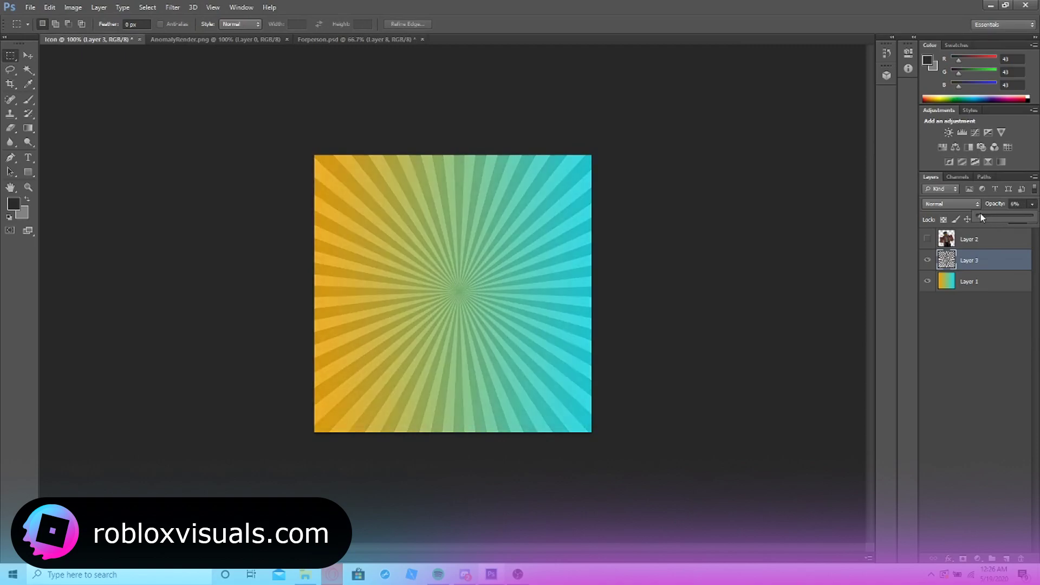
pyautogui.moveTo(987, 219); pyautogui.dragTo(994, 219)
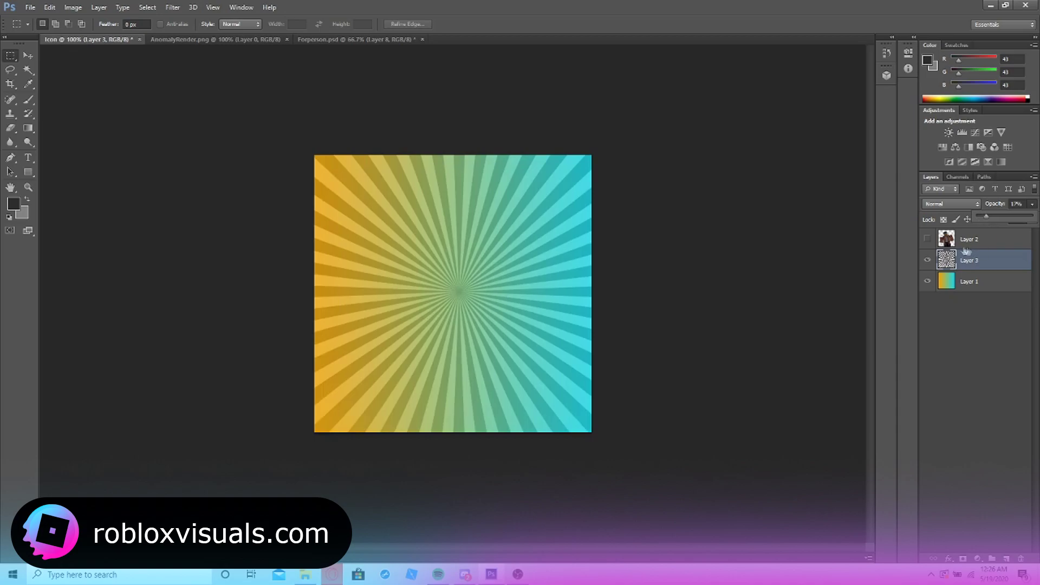
pyautogui.click(928, 240)
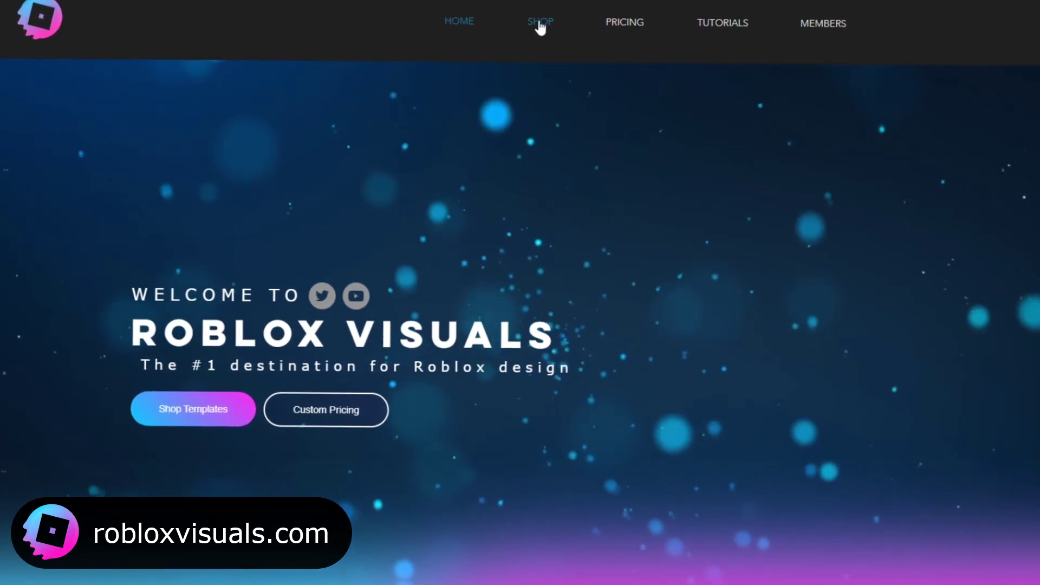
# Add the $5.99 Sleek Clean Dark Theme Shooter UI Design Home Page to the cart and check out.
pyautogui.click(528, 31)
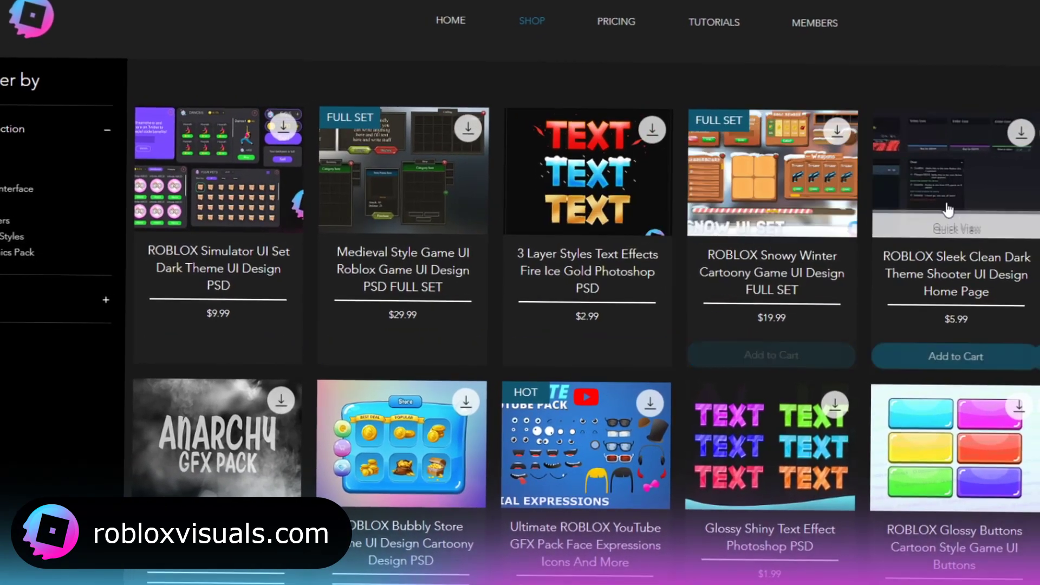
pyautogui.click(949, 201)
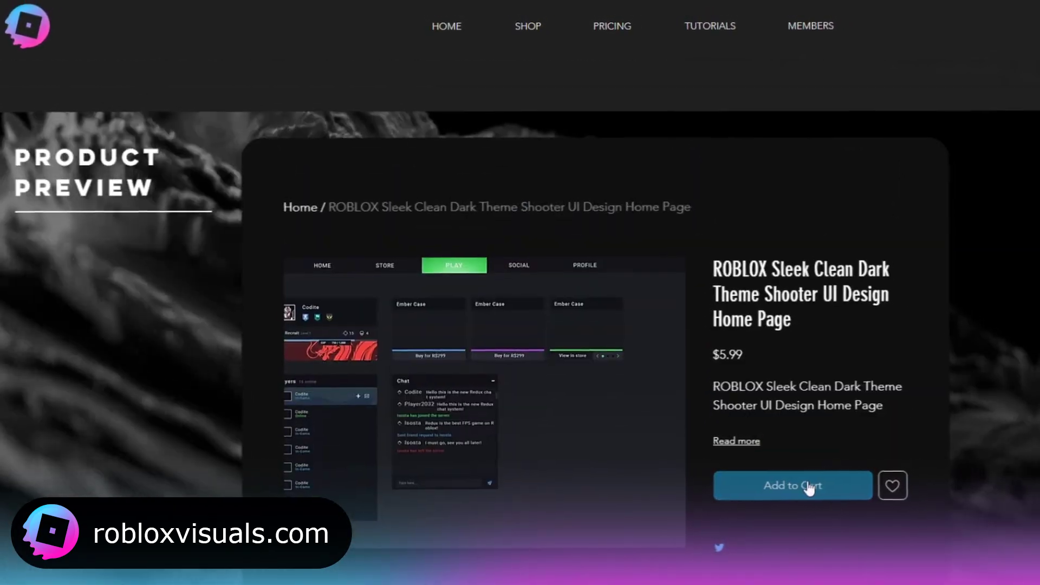
pyautogui.click(809, 487)
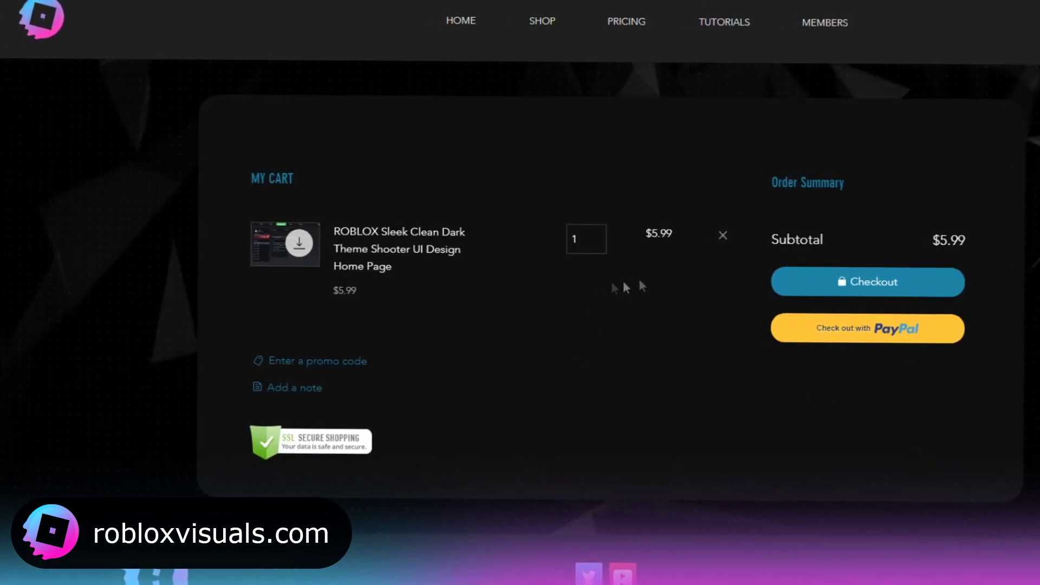
pyautogui.click(831, 287)
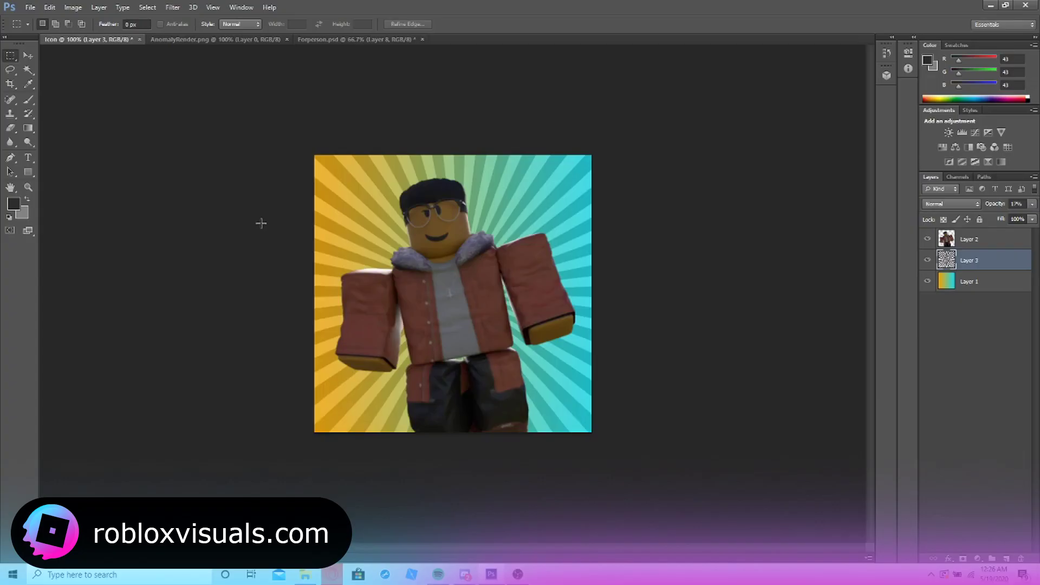
# Open MRRENDER.png, select the whole soldier render, and paste it into the Icon.
pyautogui.click(28, 56)
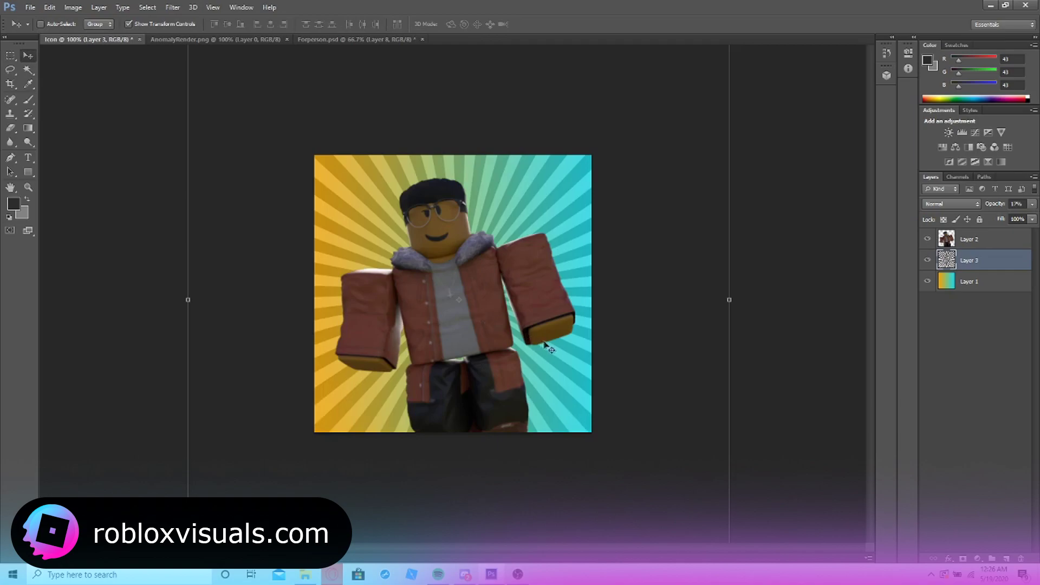
pyautogui.click(970, 242)
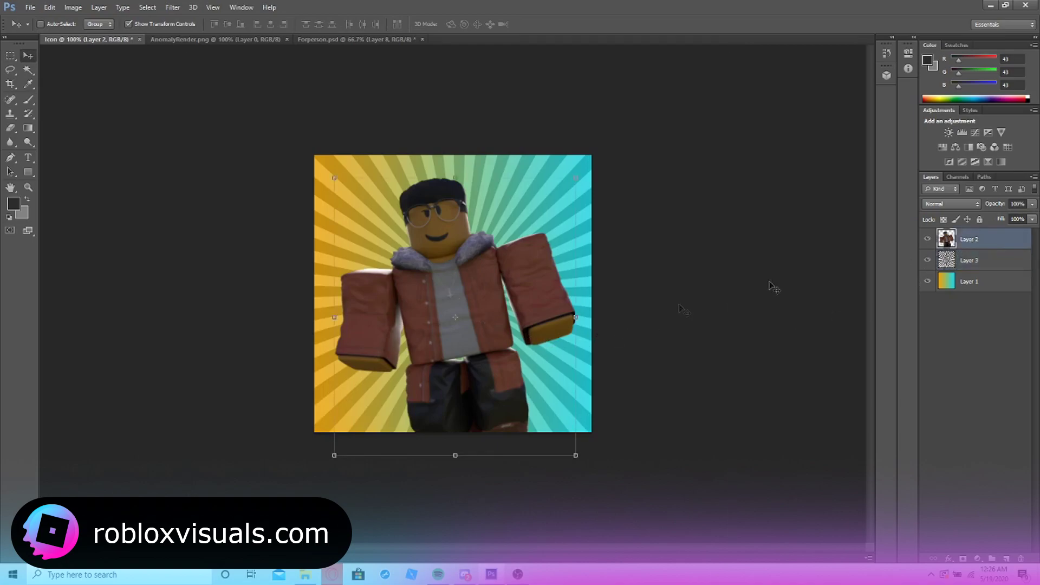
pyautogui.click(27, 8)
pyautogui.click(32, 28)
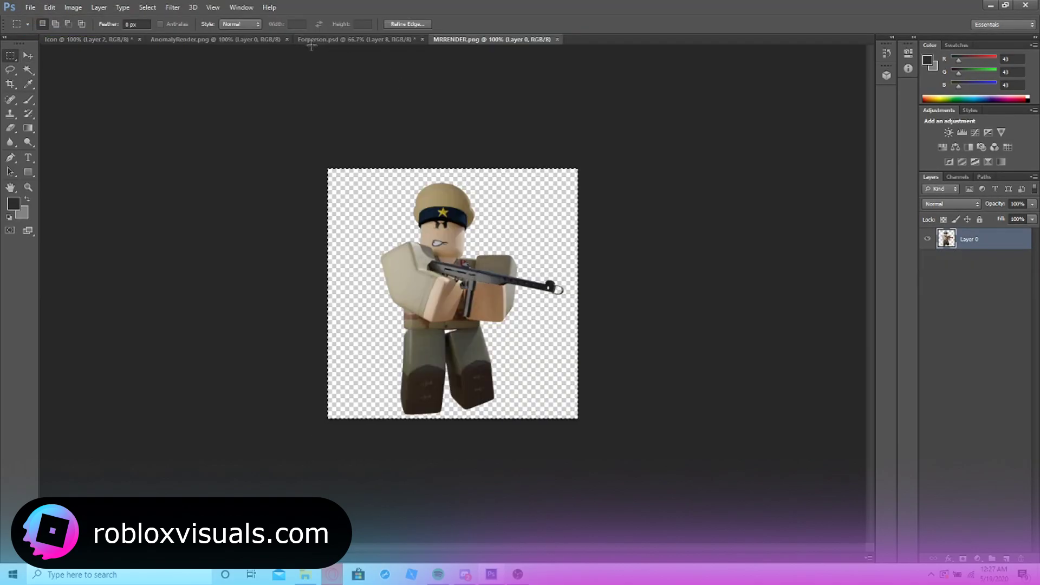
pyautogui.moveTo(634, 505); pyautogui.dragTo(182, 55)
pyautogui.click(189, 43)
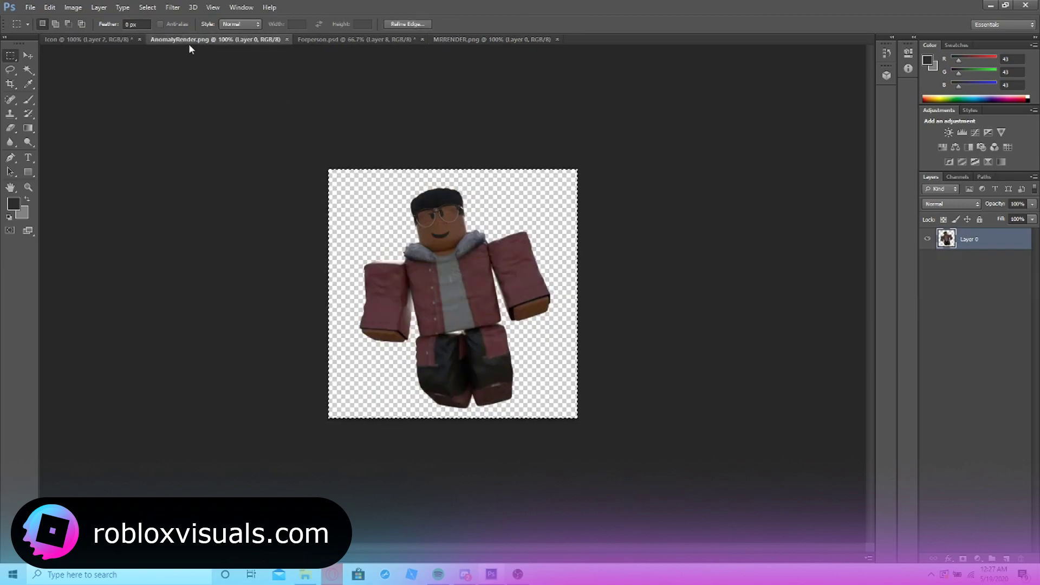
pyautogui.click(109, 40)
pyautogui.hotkey('ctrl', 'v')
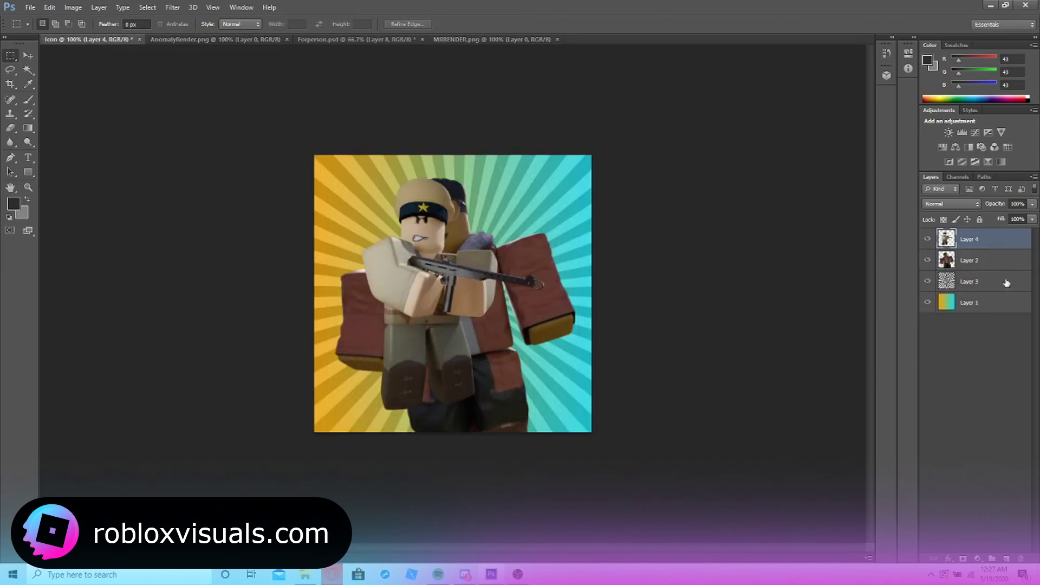
# Delete the red-jacket character's Layer 2, discarding an accidental transform.
pyautogui.click(997, 265)
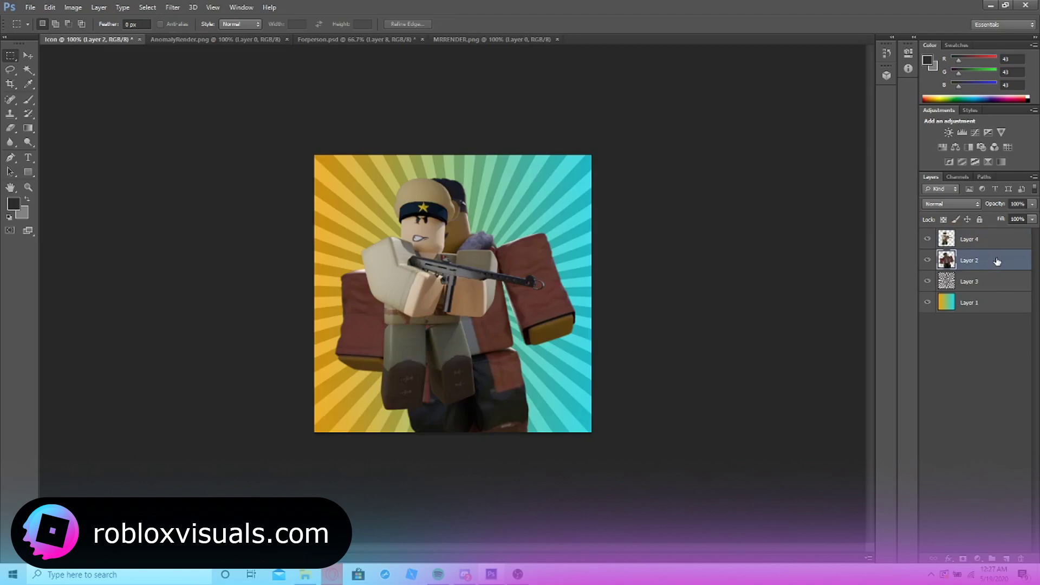
pyautogui.press('Delete')
pyautogui.hotkey('ctrl', 't')
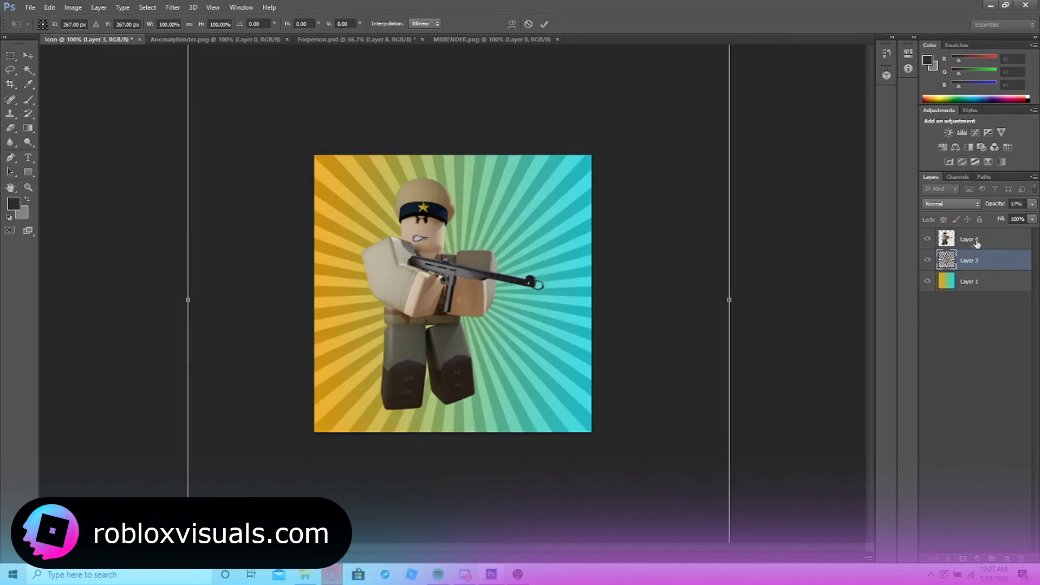
pyautogui.click(28, 55)
pyautogui.click(579, 217)
# Reposition the soldier on Layer 4 and enlarge him to fill more of the canvas.
pyautogui.click(969, 239)
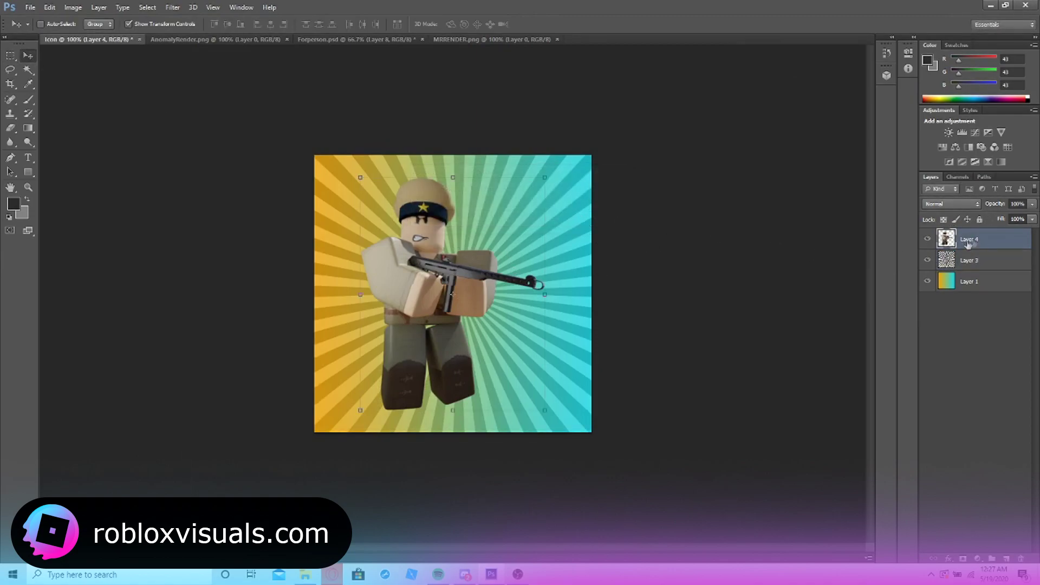
pyautogui.moveTo(476, 274); pyautogui.dragTo(483, 305)
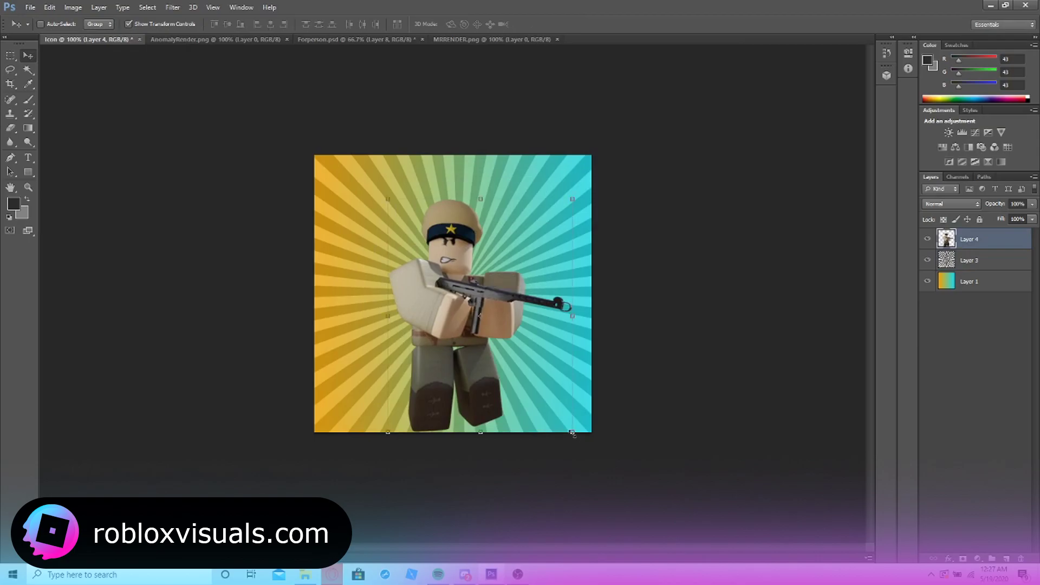
pyautogui.moveTo(572, 433); pyautogui.dragTo(594, 432)
pyautogui.press('Return')
pyautogui.click(8, 57)
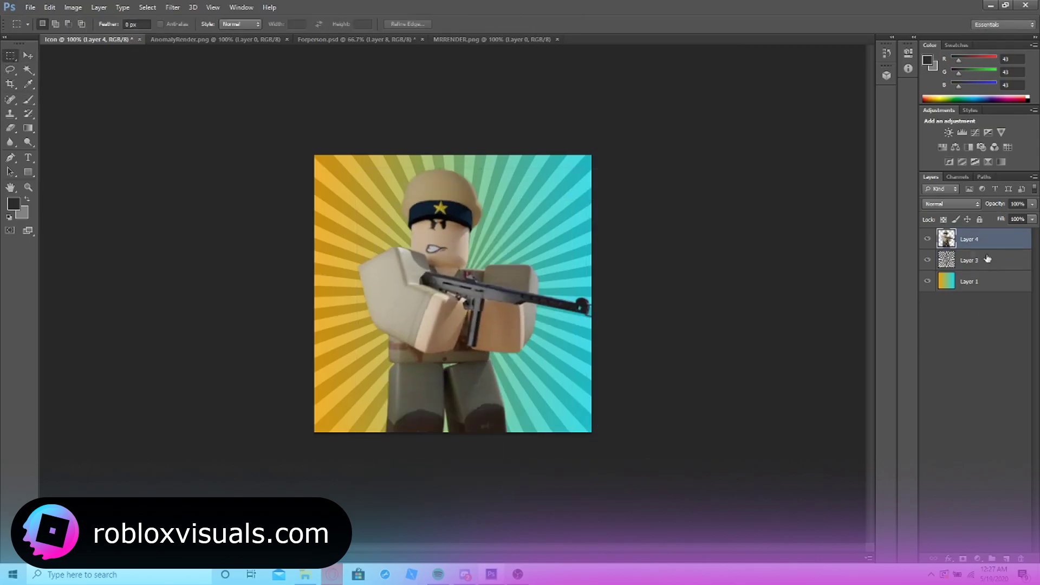
pyautogui.click(333, 574)
pyautogui.click(159, 6)
pyautogui.click(126, 65)
pyautogui.click(1021, 163)
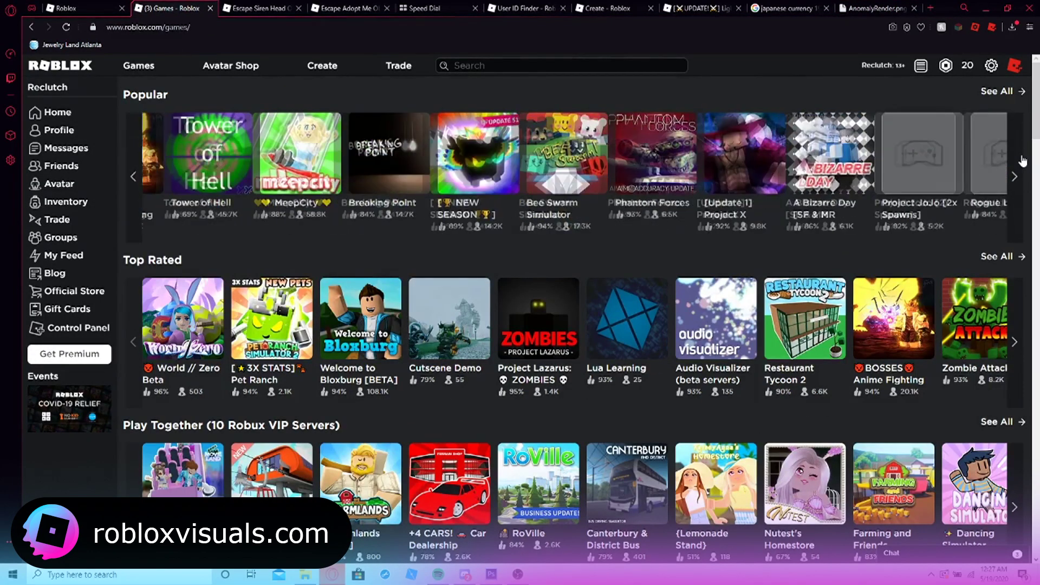
pyautogui.click(472, 210)
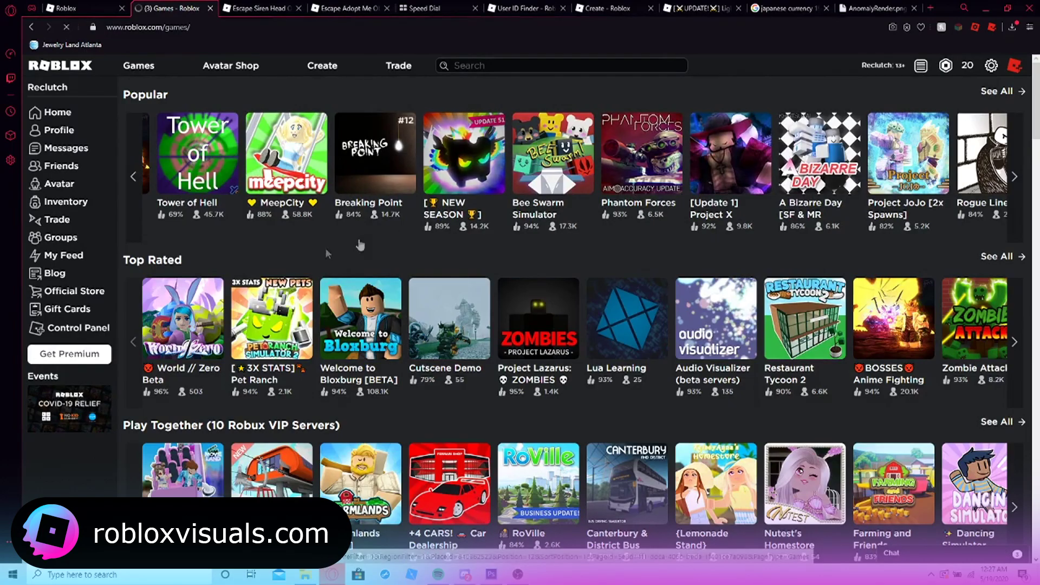
pyautogui.hotkey('alt', 'Left')
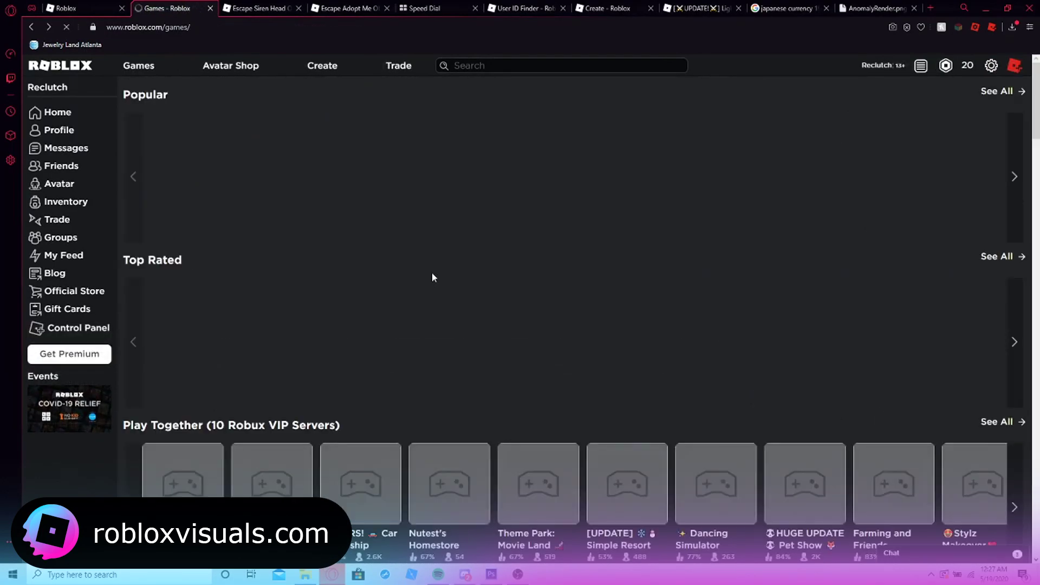
pyautogui.click(1017, 183)
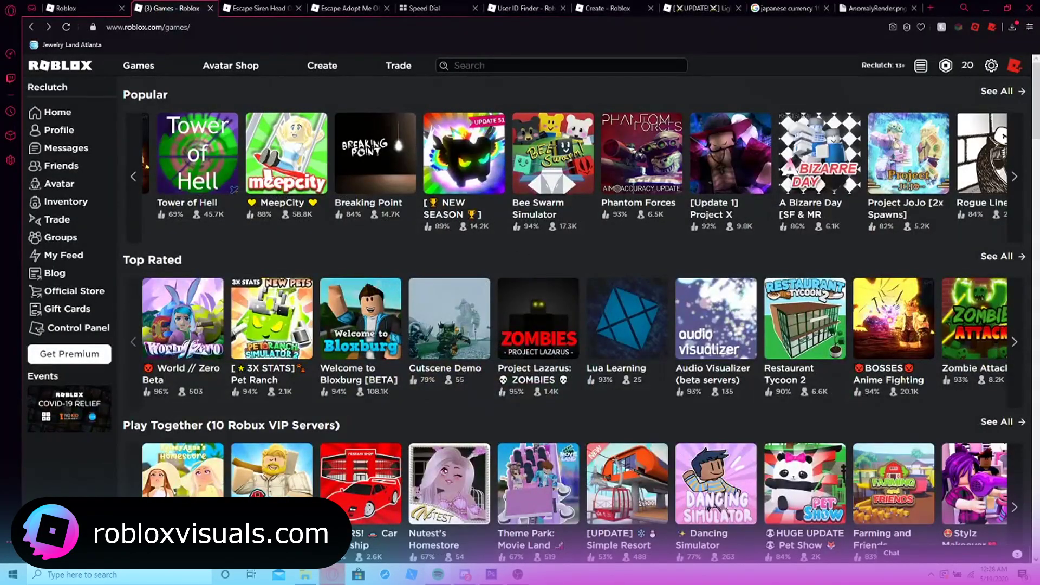
pyautogui.click(495, 573)
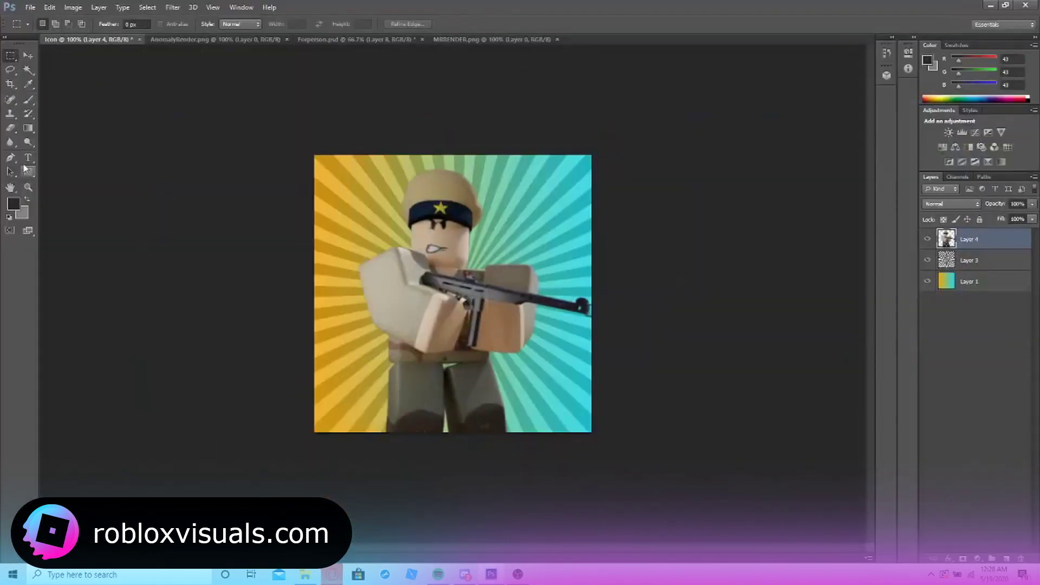
pyautogui.click(29, 84)
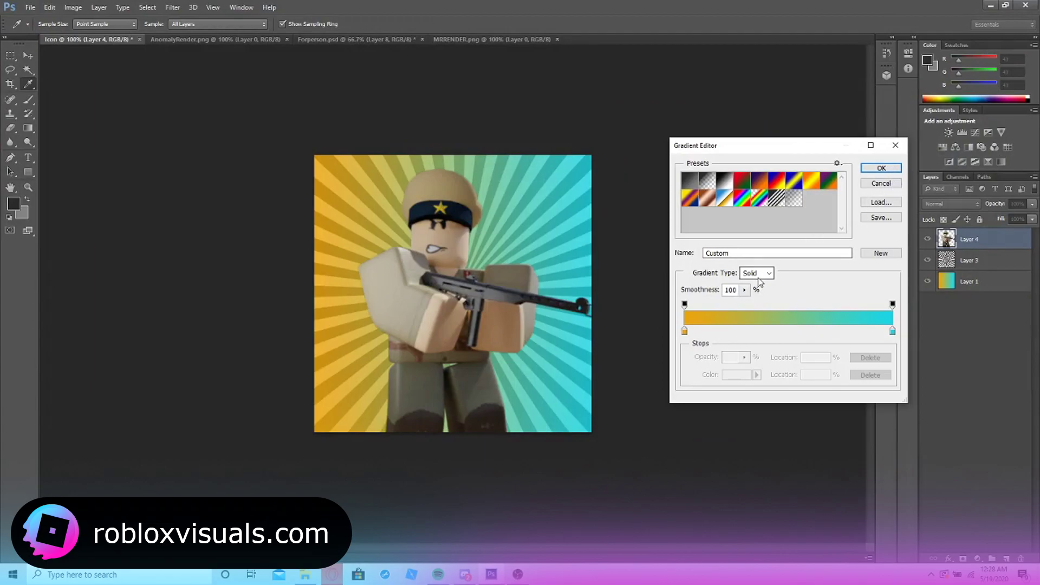
pyautogui.click(896, 146)
pyautogui.click(332, 574)
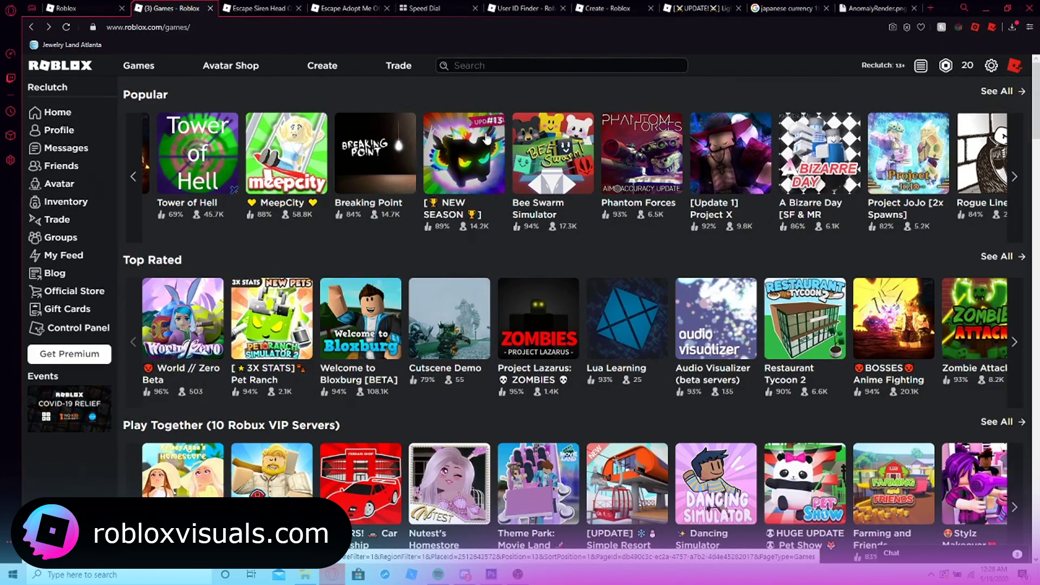
pyautogui.click(492, 575)
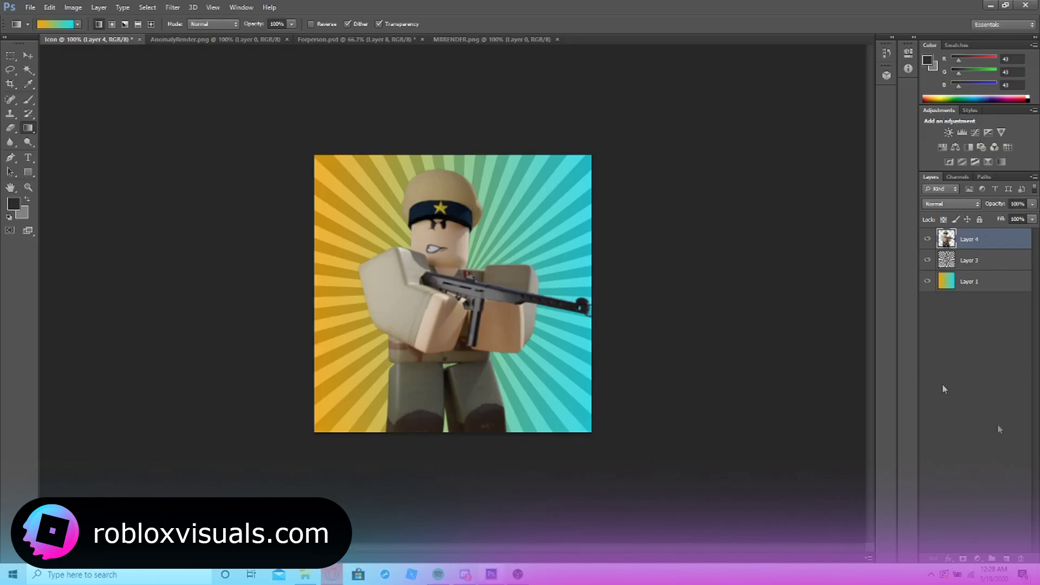
# Add Layer 5 beneath the soldier and set the brush size to 104 px.
pyautogui.click(1008, 558)
pyautogui.moveTo(988, 260); pyautogui.dragTo(985, 267)
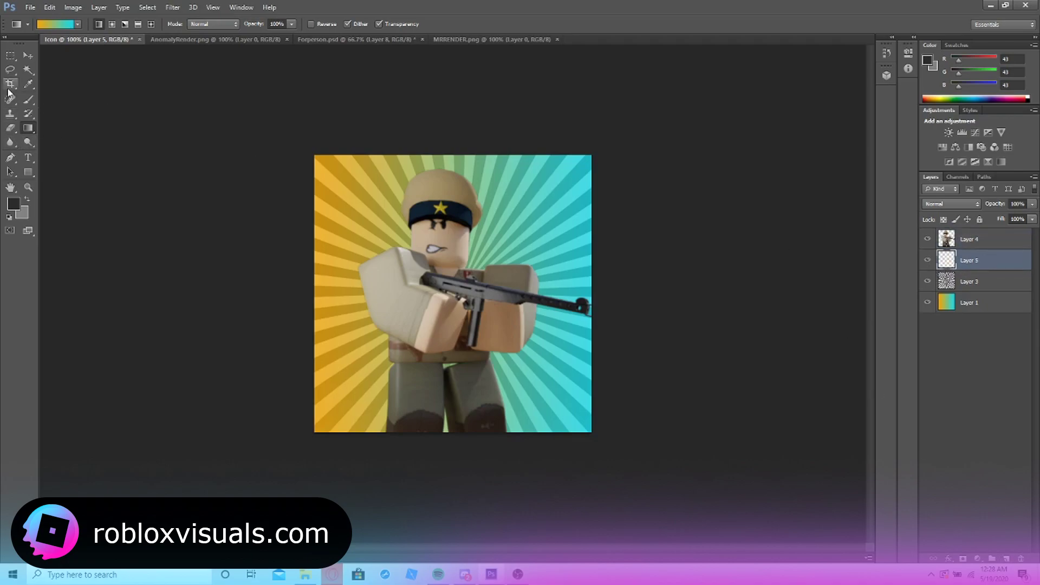
pyautogui.click(29, 100)
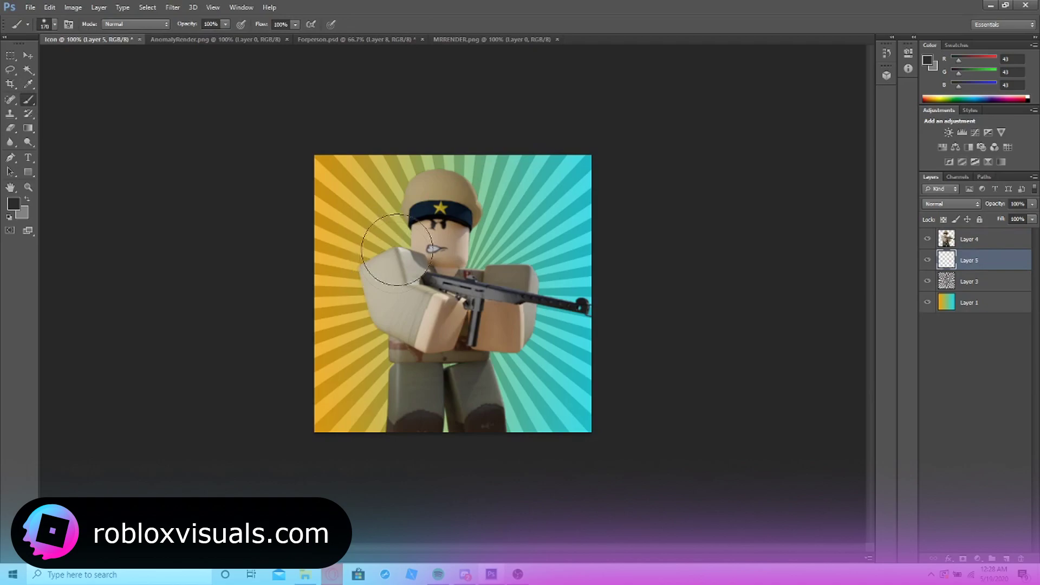
pyautogui.click(55, 24)
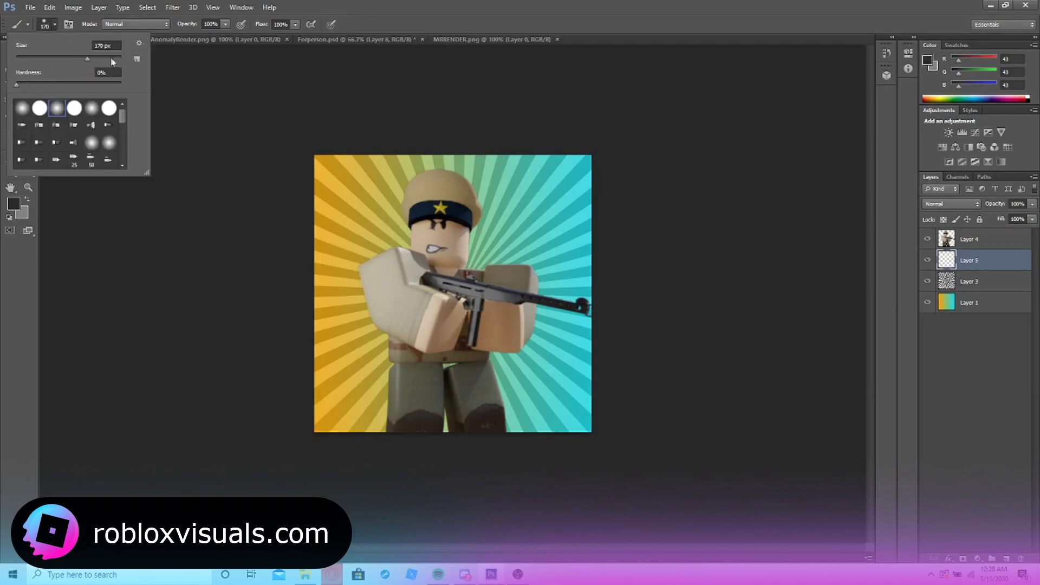
pyautogui.moveTo(88, 58); pyautogui.dragTo(70, 58)
pyautogui.press('Return')
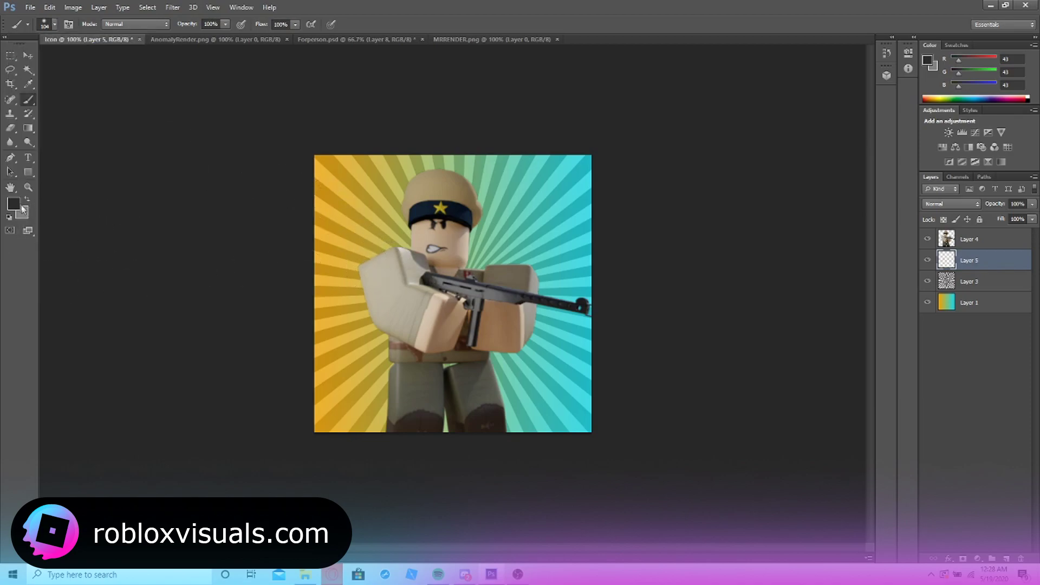
# Set the foreground to orange f48346 from the sampled yellow ray and paint glow along the soldier's left side.
pyautogui.click(13, 203)
pyautogui.click(345, 258)
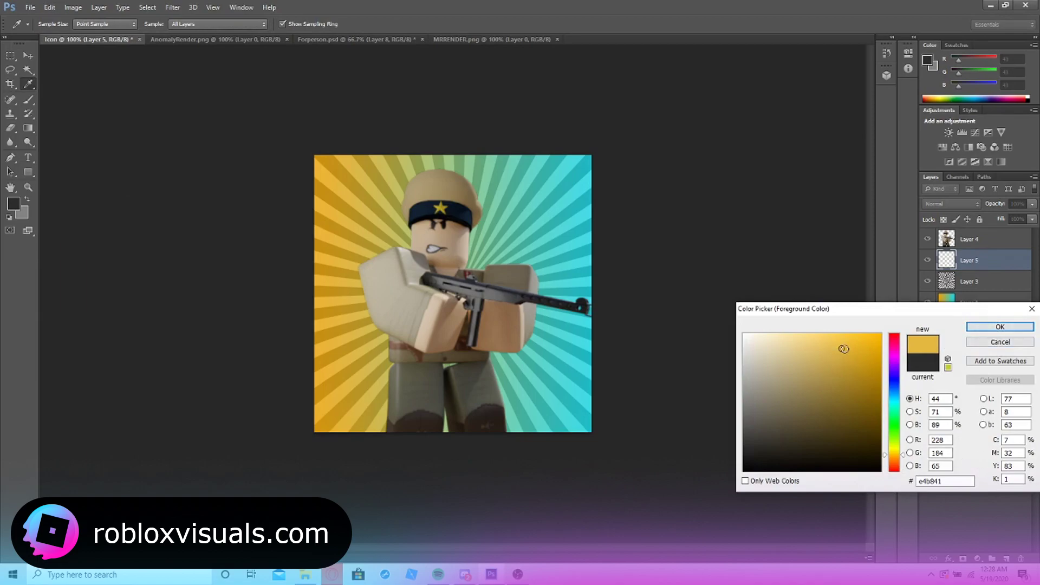
pyautogui.click(841, 340)
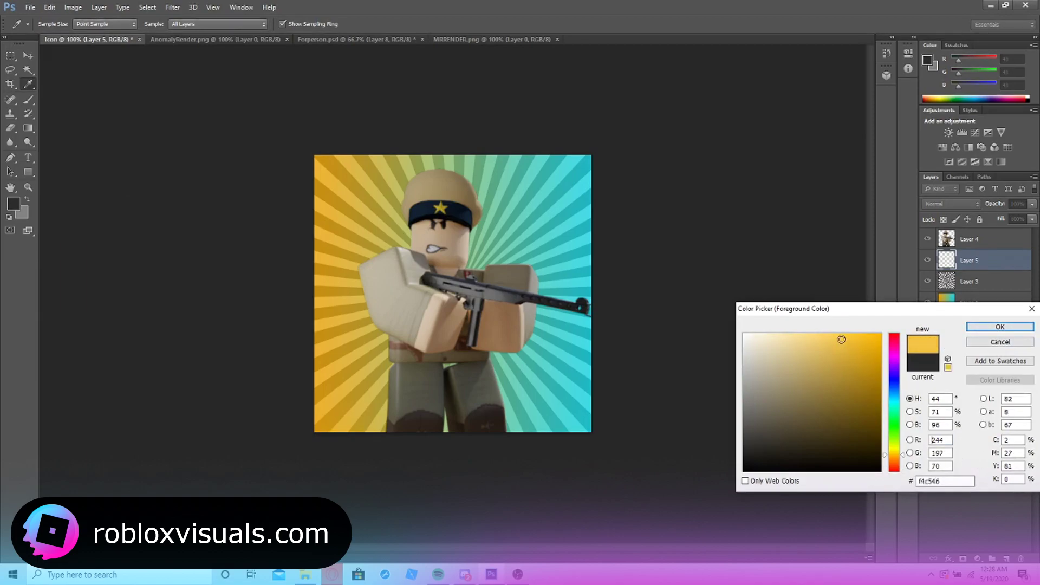
pyautogui.click(905, 466)
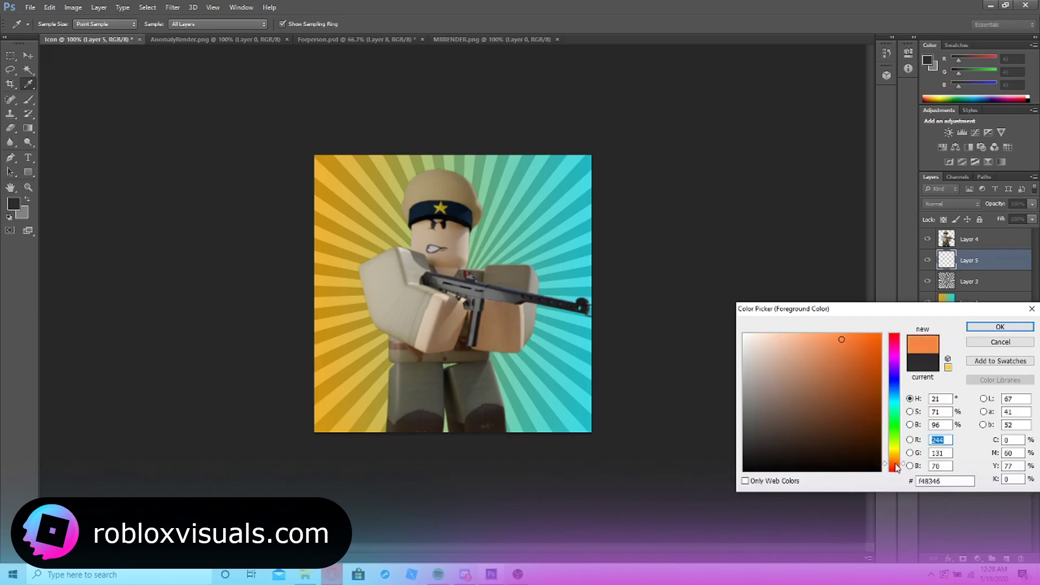
pyautogui.click(1000, 326)
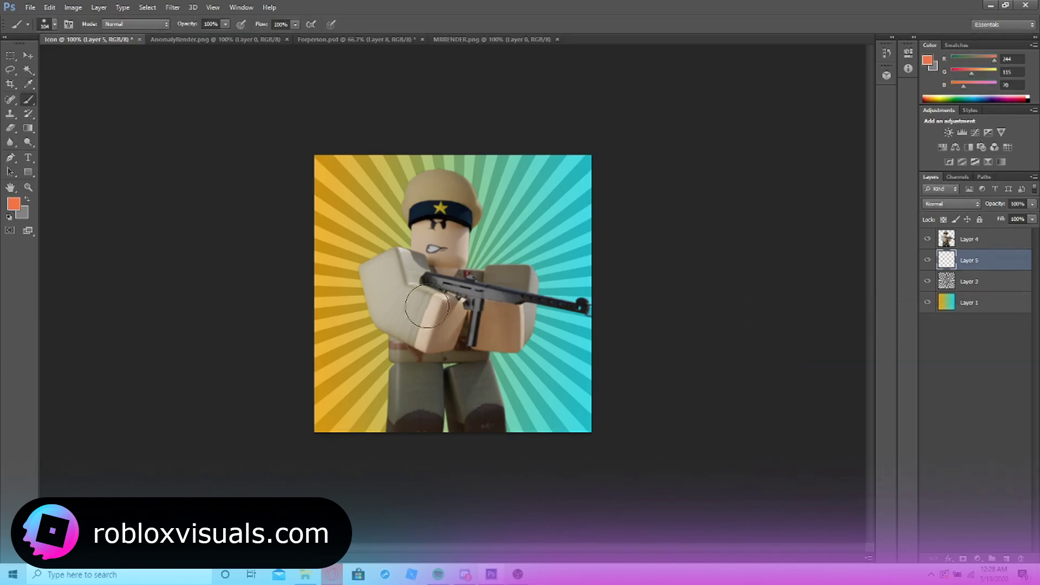
pyautogui.moveTo(374, 279)
pyautogui.mouseDown()
pyautogui.moveTo(390, 259)
pyautogui.moveTo(416, 269)
pyautogui.moveTo(431, 183)
pyautogui.moveTo(417, 212)
pyautogui.moveTo(472, 191)
pyautogui.moveTo(443, 184)
pyautogui.moveTo(471, 216)
pyautogui.moveTo(450, 252)
pyautogui.moveTo(531, 311)
pyautogui.moveTo(527, 297)
pyautogui.moveTo(573, 310)
pyautogui.moveTo(446, 385)
pyautogui.moveTo(395, 430)
pyautogui.mouseUp()
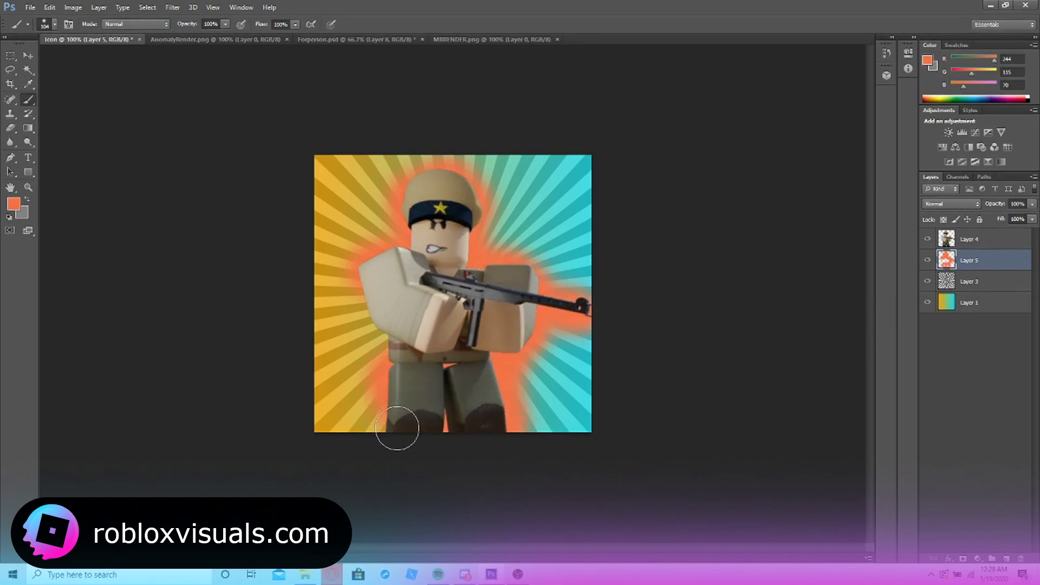
# Lower Layer 5 to 46% opacity and try an Outer Glow on it before discarding the glow layer.
pyautogui.click(1033, 203)
pyautogui.moveTo(1034, 217); pyautogui.dragTo(1004, 218)
pyautogui.rightClick(974, 259)
pyautogui.click(867, 159)
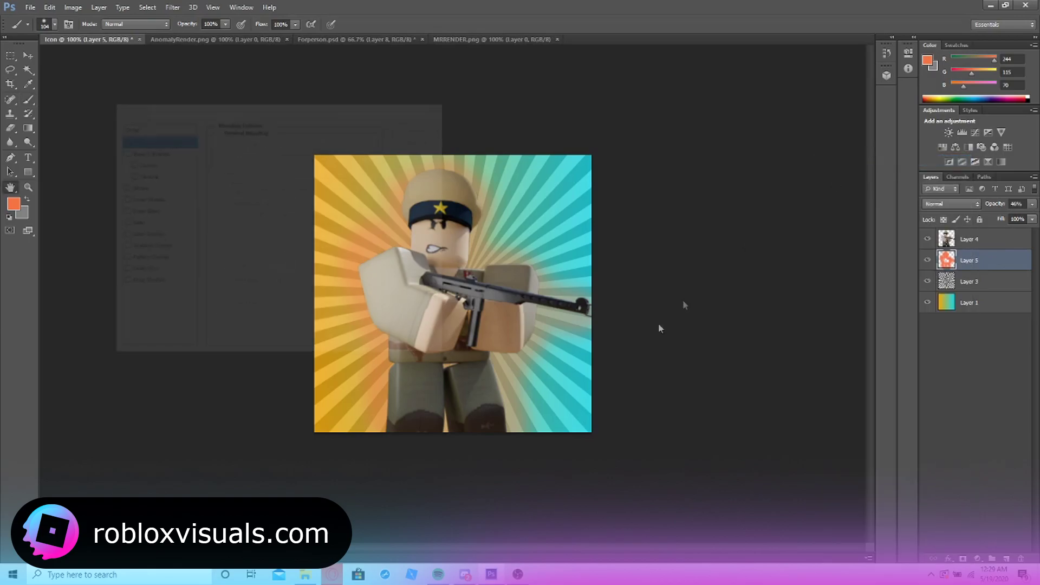
pyautogui.click(153, 271)
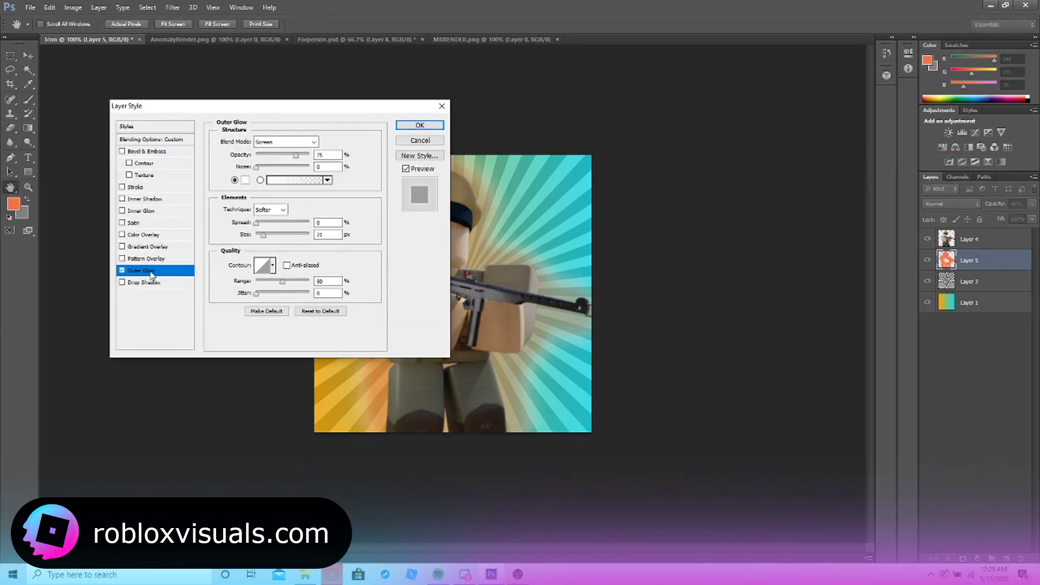
pyautogui.click(442, 106)
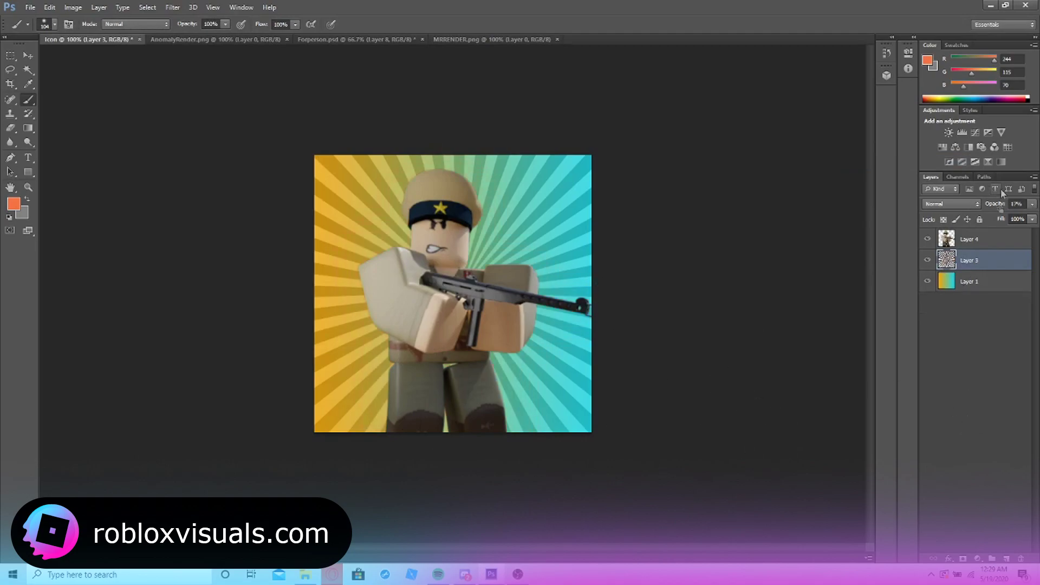
pyautogui.rightClick(1002, 240)
# Give the soldier's Layer 4 an Outer Glow with 58% spread and 53% opacity.
pyautogui.click(900, 160)
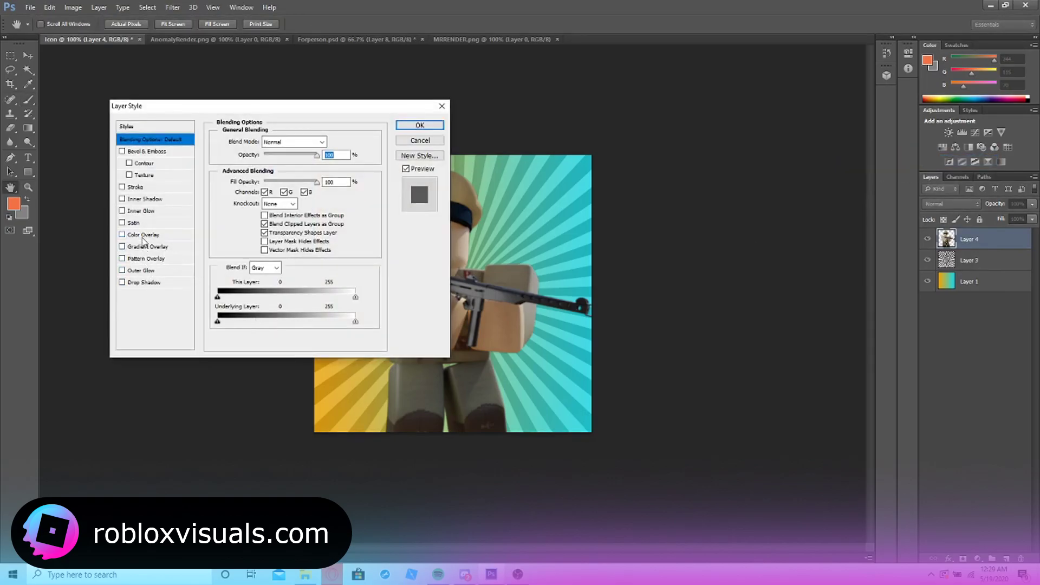
pyautogui.click(147, 271)
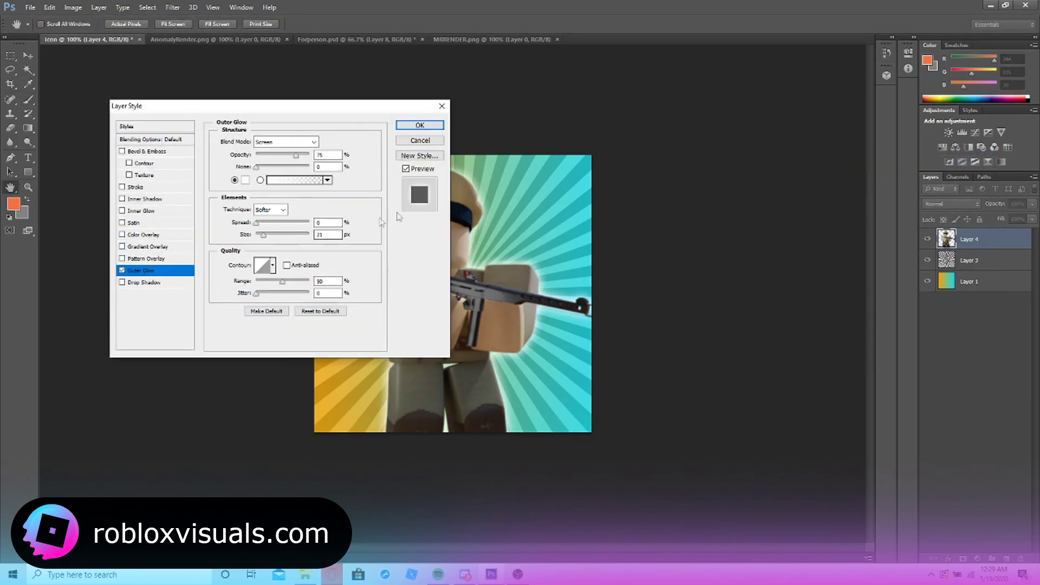
pyautogui.moveTo(286, 114); pyautogui.dragTo(213, 97)
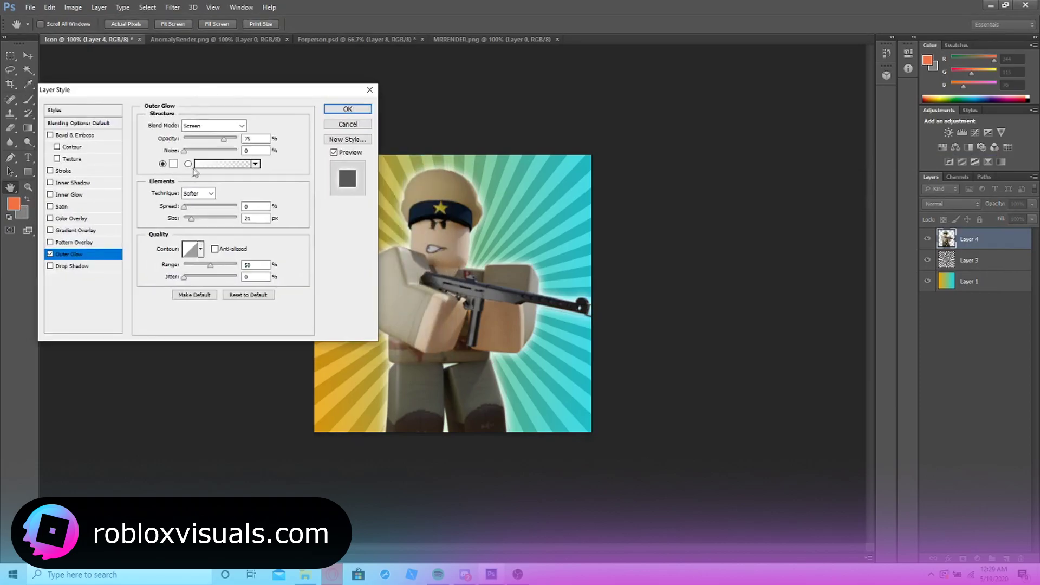
pyautogui.moveTo(185, 207)
pyautogui.mouseDown()
pyautogui.moveTo(215, 207)
pyautogui.moveTo(192, 219)
pyautogui.mouseUp()
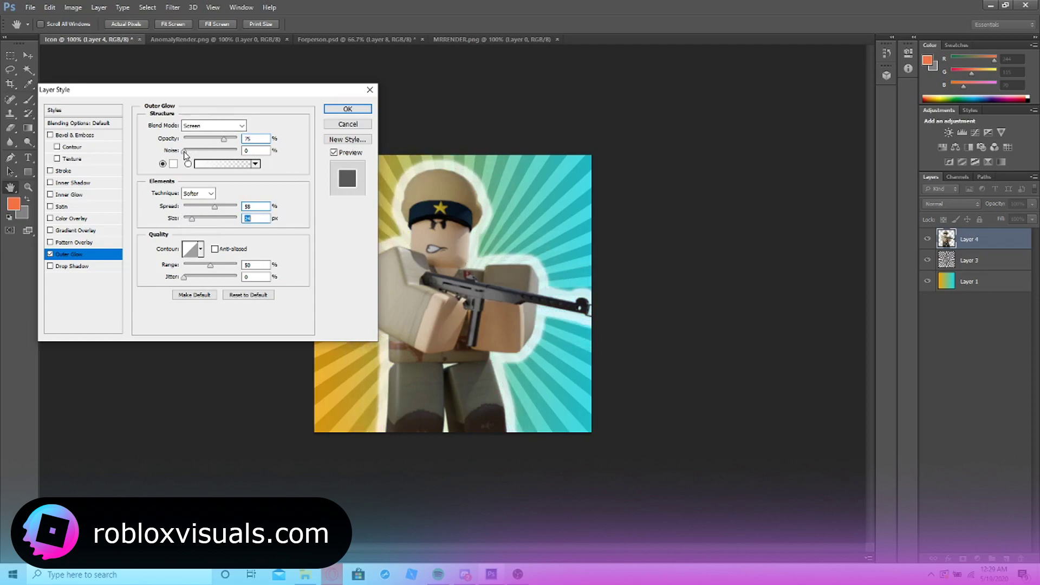
pyautogui.moveTo(224, 143)
pyautogui.mouseDown()
pyautogui.moveTo(200, 142)
pyautogui.moveTo(212, 142)
pyautogui.mouseUp()
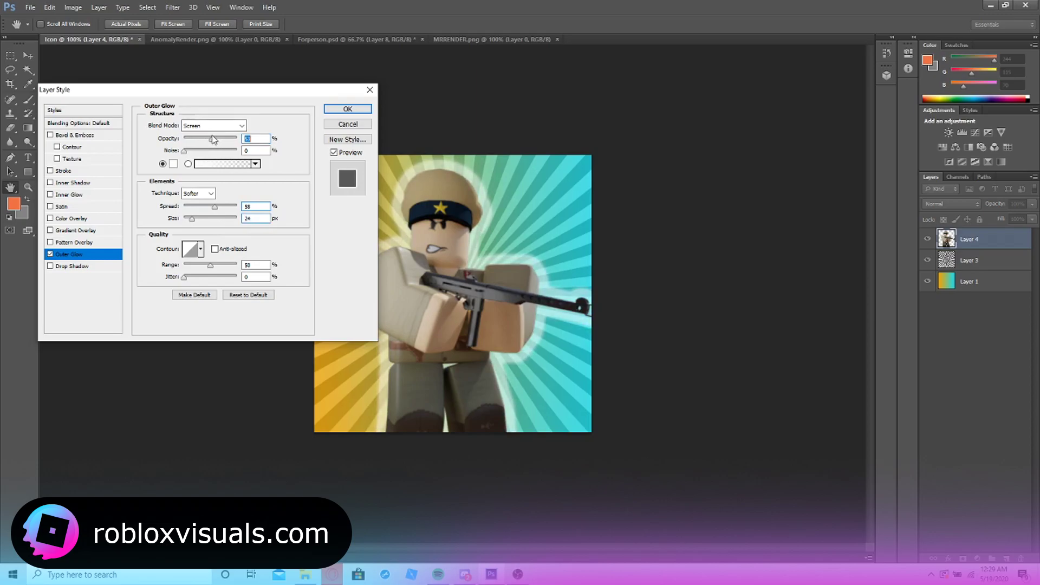
pyautogui.press('Return')
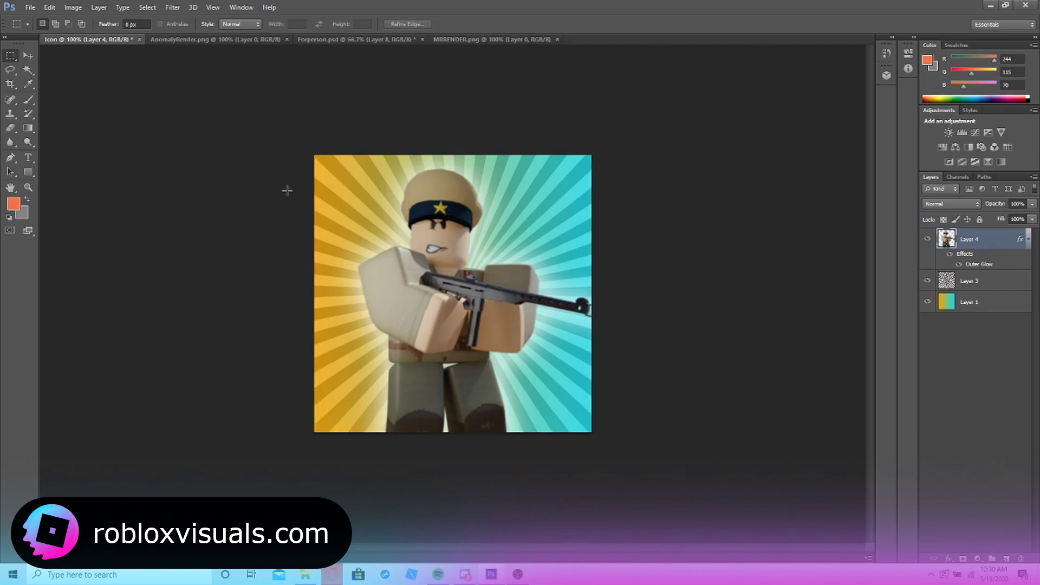
pyautogui.click(200, 40)
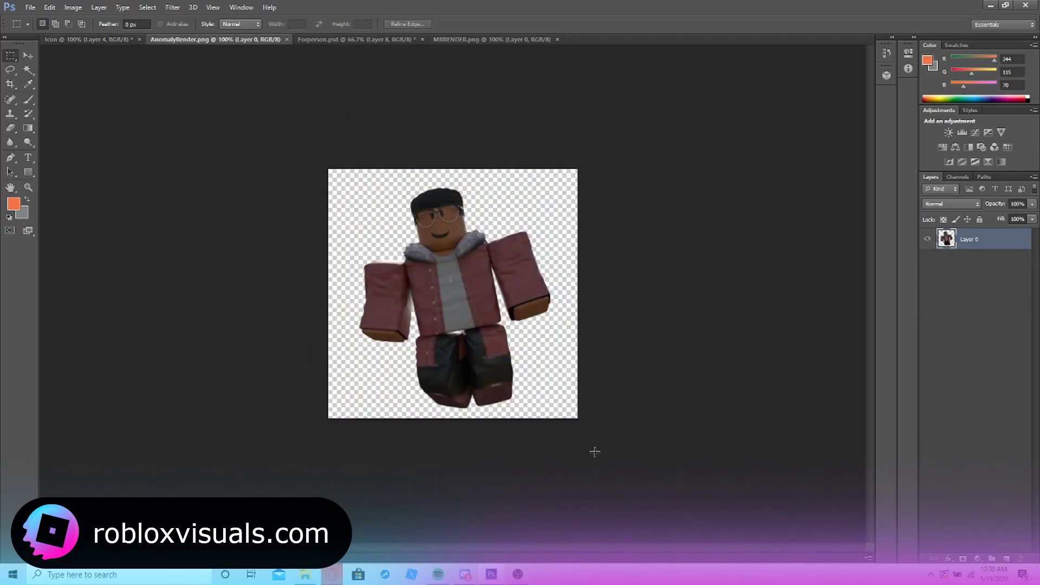
pyautogui.click(92, 39)
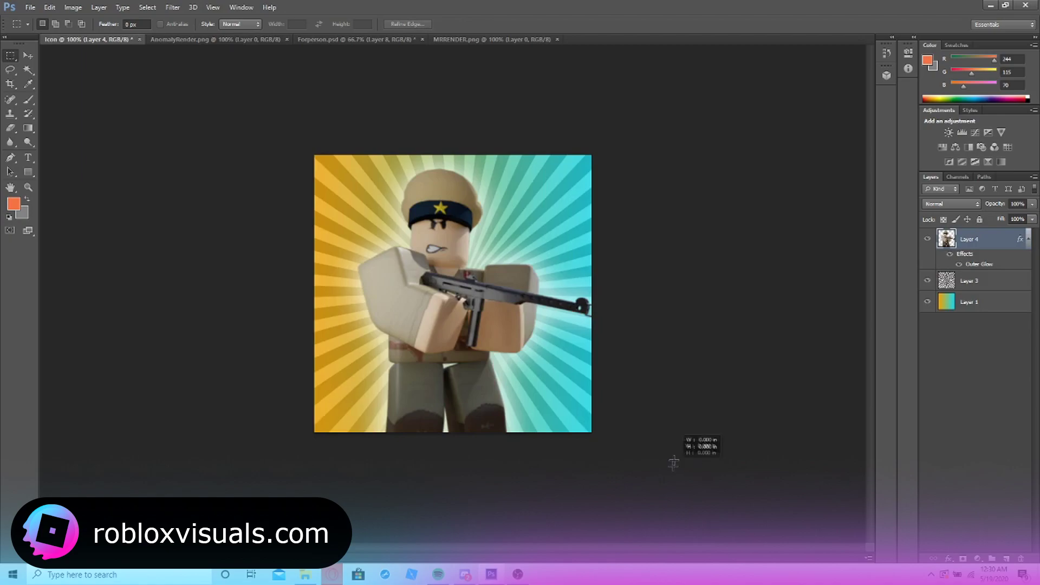
pyautogui.hotkey('ctrl', 'a')
pyautogui.hotkey('ctrl', 'd')
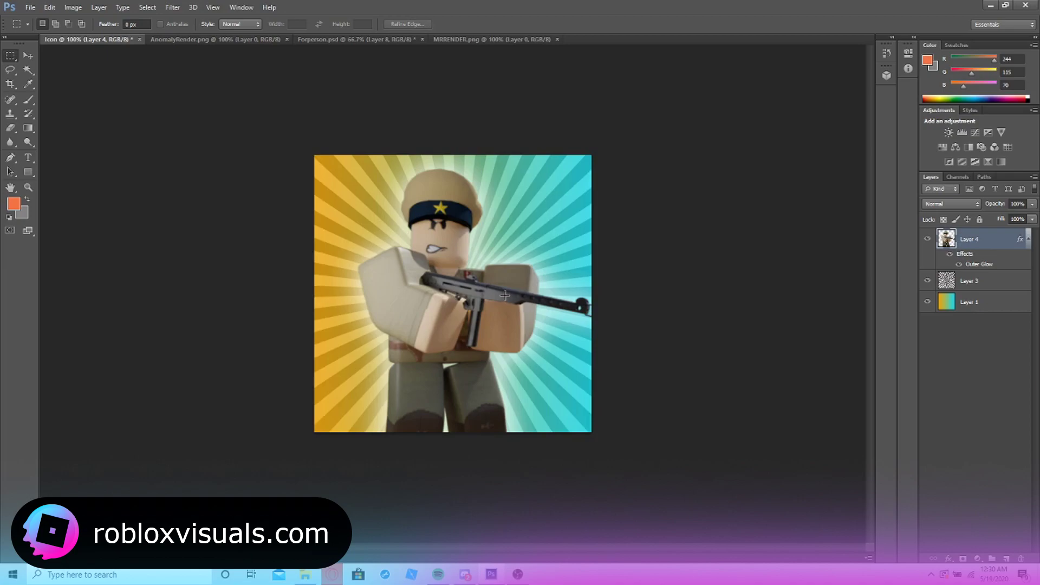
pyautogui.moveTo(611, 442); pyautogui.dragTo(259, 56)
pyautogui.hotkey('ctrl', 'd')
pyautogui.moveTo(539, 365); pyautogui.dragTo(755, 503)
pyautogui.moveTo(92, 92); pyautogui.dragTo(91, 93)
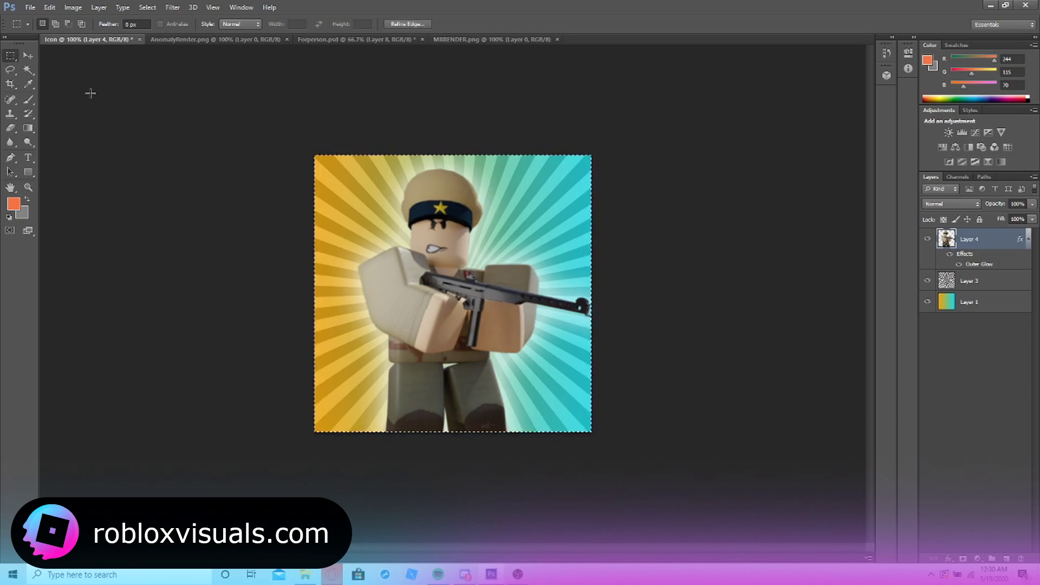
pyautogui.moveTo(756, 455); pyautogui.dragTo(227, 40)
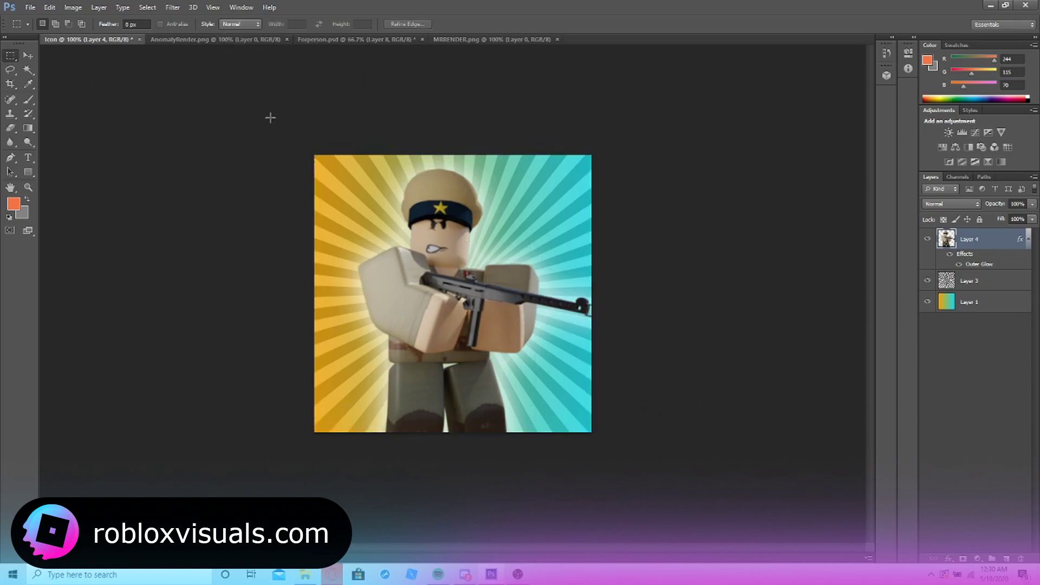
pyautogui.moveTo(664, 472); pyautogui.dragTo(732, 486)
pyautogui.click(841, 436)
pyautogui.click(959, 288)
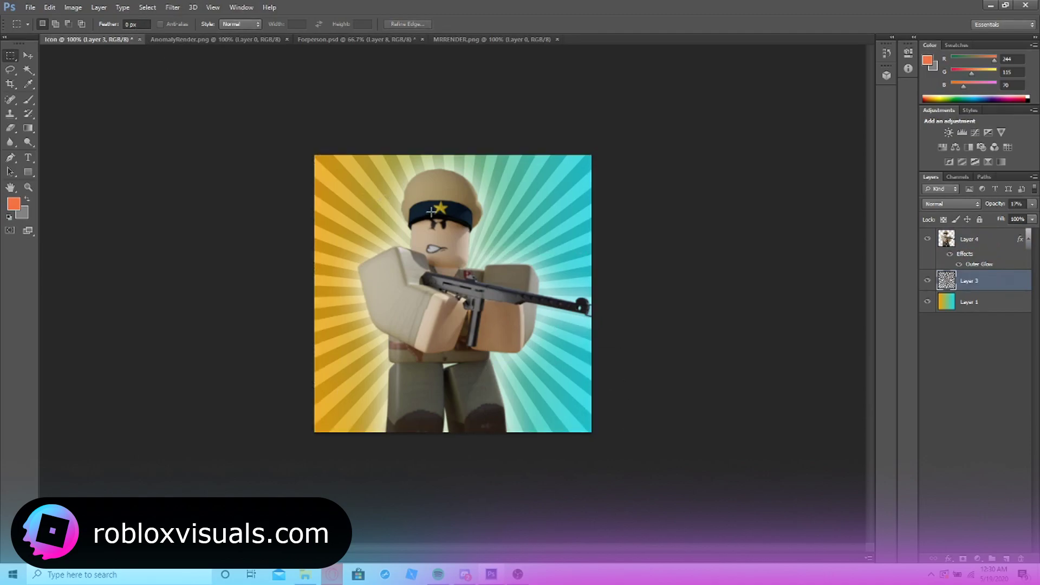
pyautogui.moveTo(291, 130); pyautogui.dragTo(674, 474)
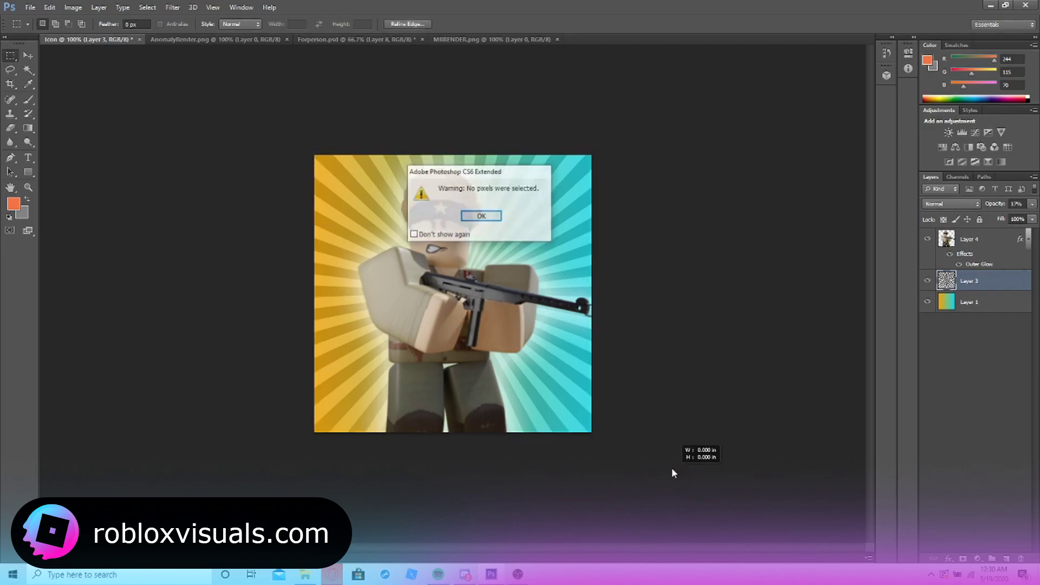
pyautogui.click(496, 218)
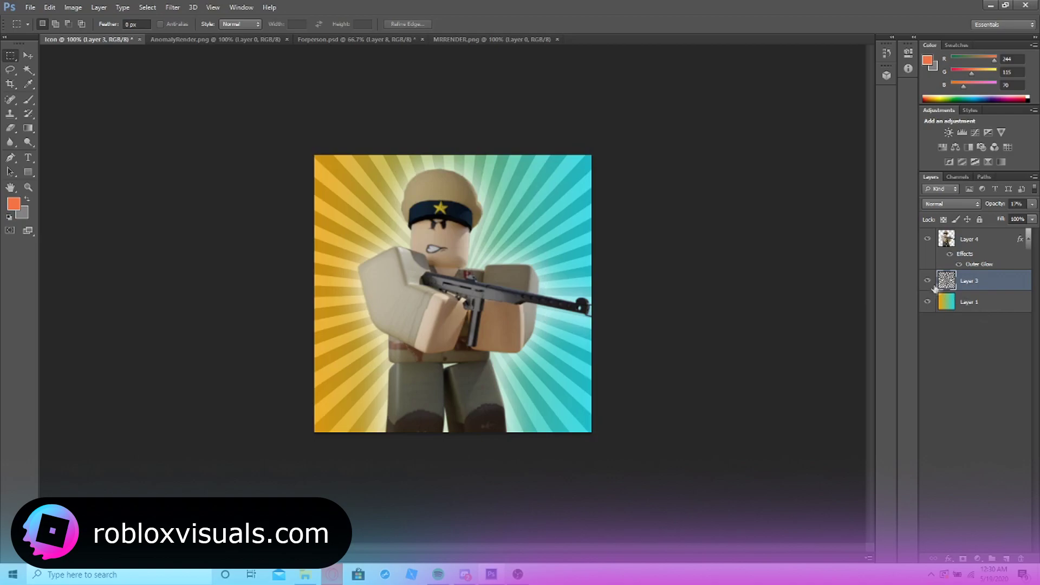
# Hide the soldier's Layer 4, leaving the sunburst rays over the gradient.
pyautogui.click(927, 239)
pyautogui.moveTo(645, 464); pyautogui.dragTo(248, 154)
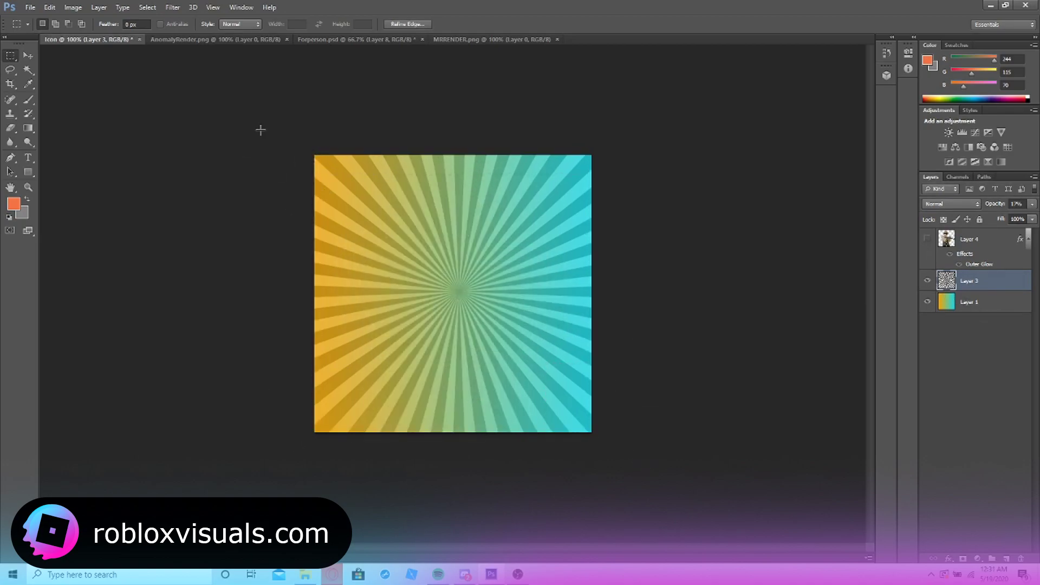
pyautogui.moveTo(703, 490); pyautogui.dragTo(303, 146)
pyautogui.click(631, 450)
pyautogui.click(927, 239)
pyautogui.click(927, 239)
# Drag a rectangular marquee selection covering the entire Icon canvas.
pyautogui.moveTo(662, 460); pyautogui.dragTo(290, 93)
pyautogui.moveTo(325, 168); pyautogui.dragTo(664, 526)
pyautogui.hotkey('ctrl', 'd')
pyautogui.hotkey('ctrl', 'd')
pyautogui.moveTo(288, 119); pyautogui.dragTo(707, 517)
pyautogui.moveTo(616, 414); pyautogui.dragTo(614, 447)
pyautogui.moveTo(313, 148); pyautogui.dragTo(701, 499)
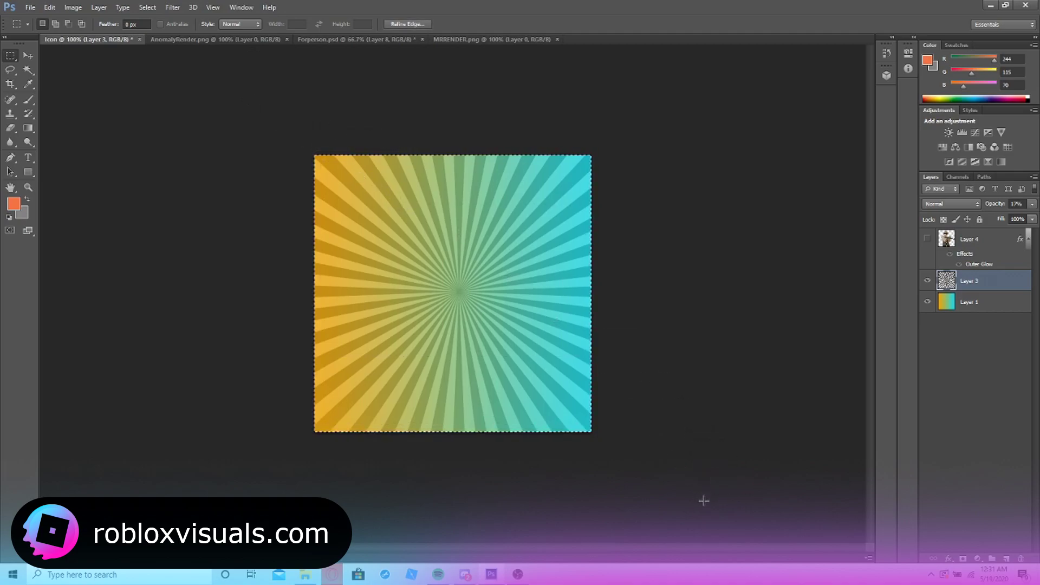